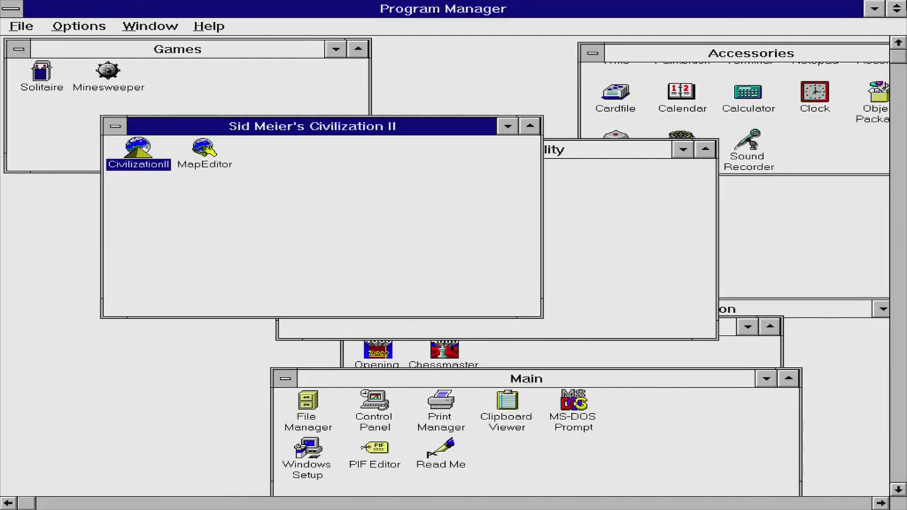
Move the Sid Meier's Civilization II group window down and place the Display Driver & Utility group directly above it
drag(400, 128, 324, 318)
click(522, 276)
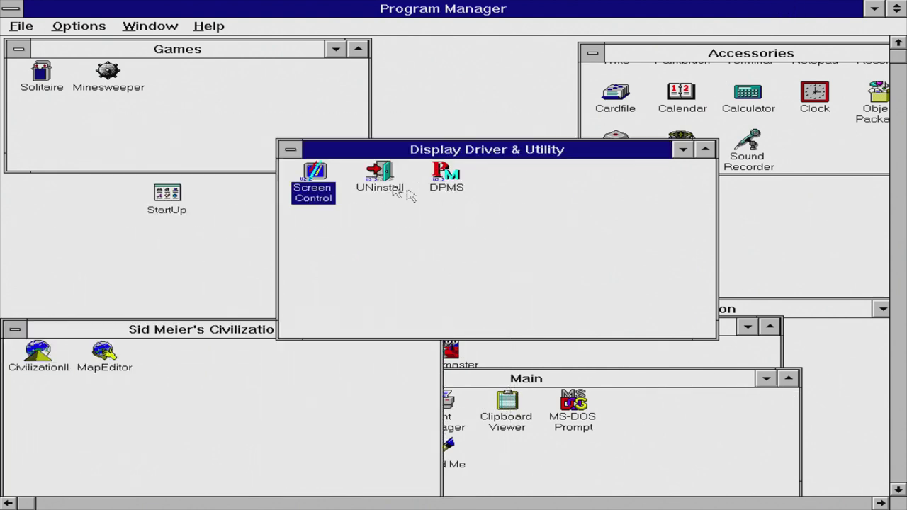
drag(405, 150, 141, 127)
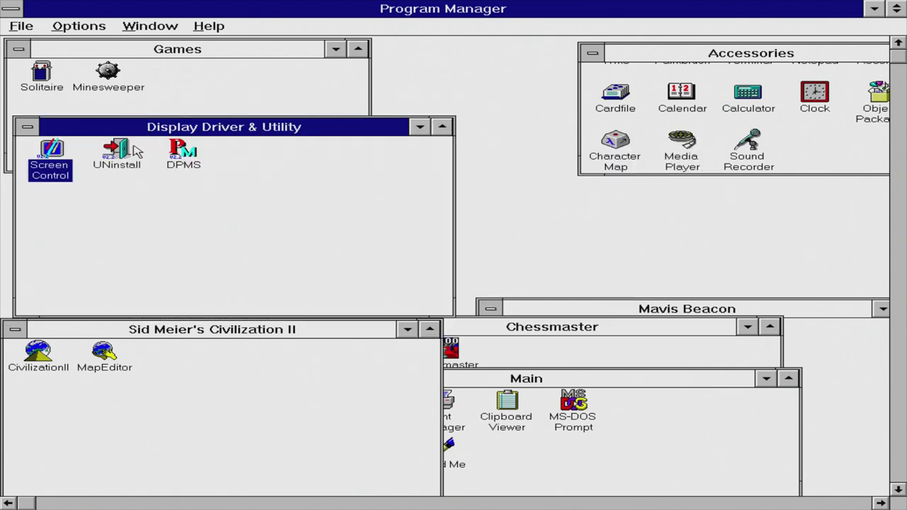
Open Screen Control and examine the display modes offered at 640x480 with 16M and 65K colors
double_click(62, 170)
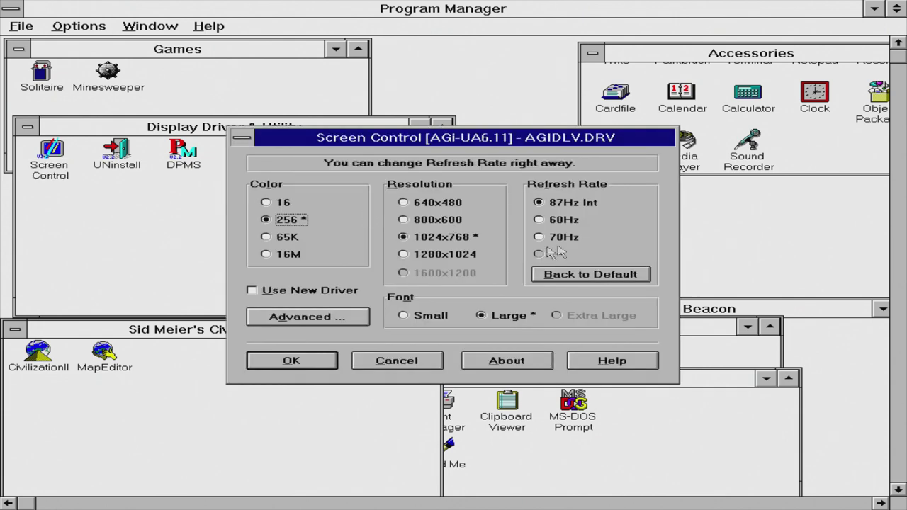
click(414, 204)
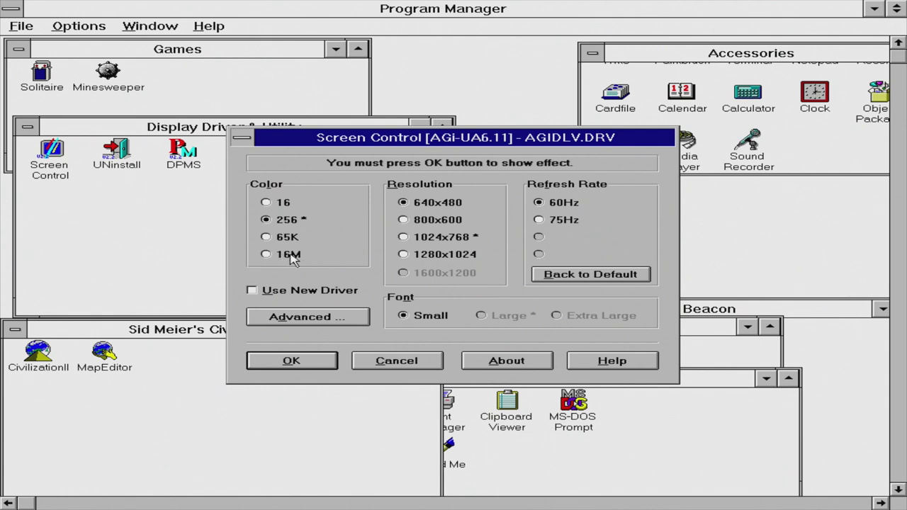
click(274, 263)
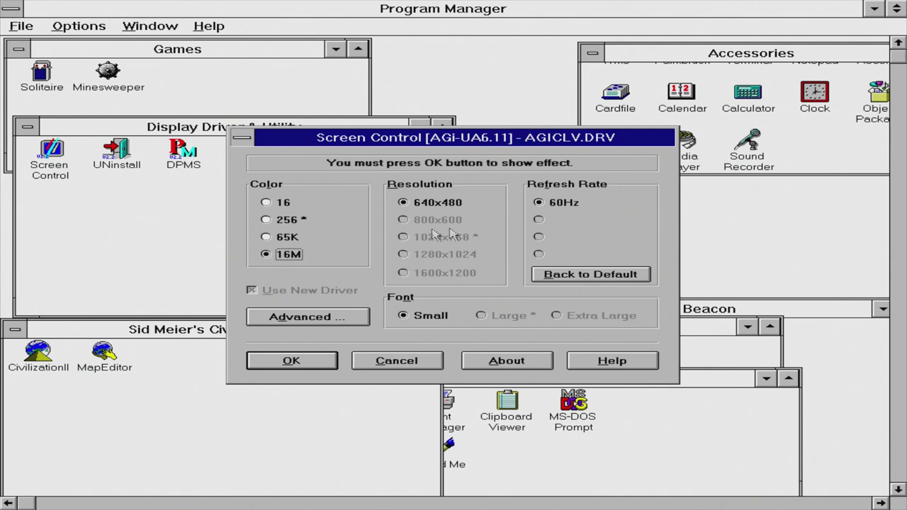
click(295, 239)
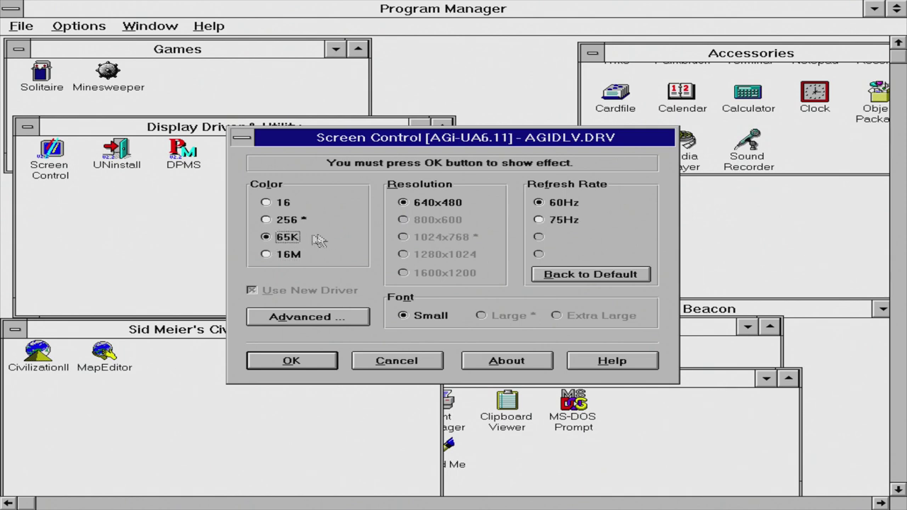
Examine the refresh rates and fonts offered with 256 colors at 800x600, 1024x768 and 1280x1024
click(269, 220)
click(434, 221)
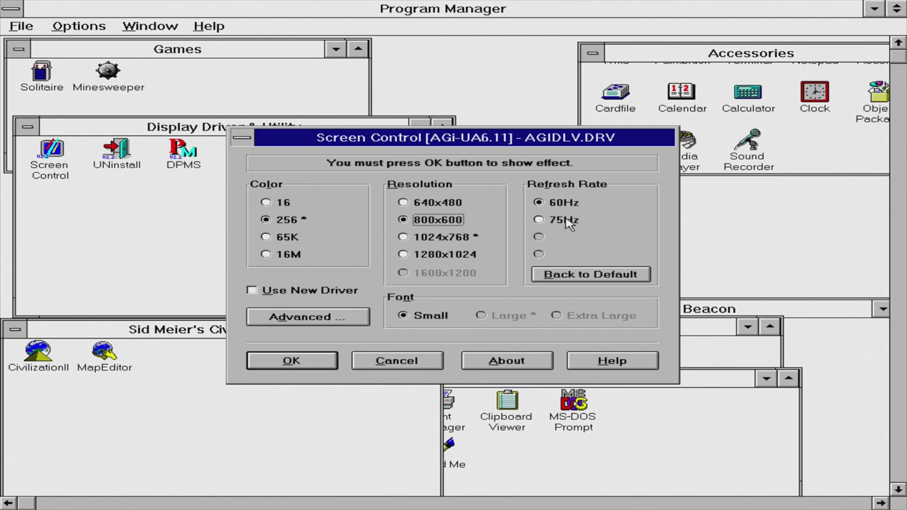
click(405, 238)
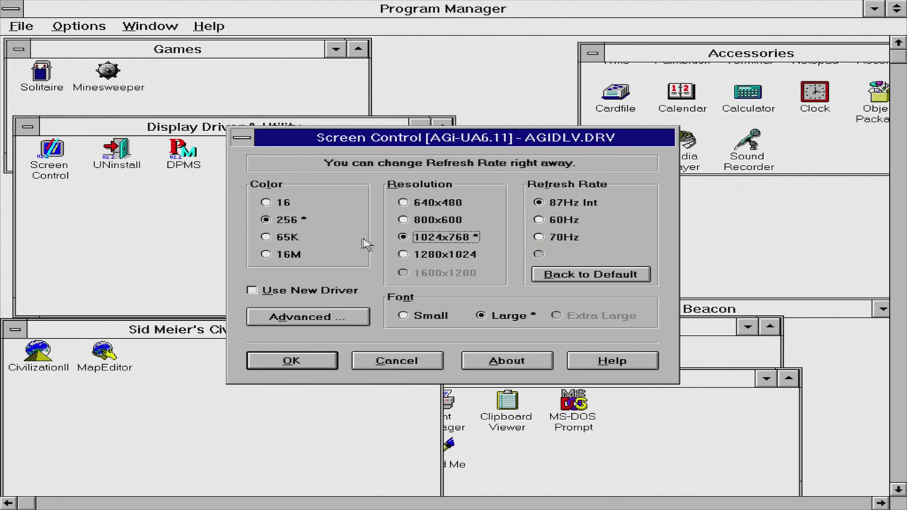
click(409, 257)
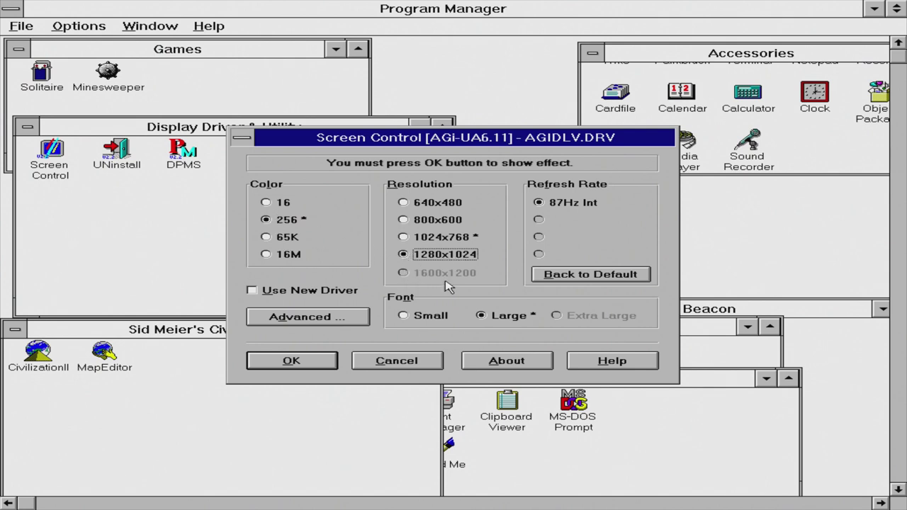
Examine the 16-color modes at 1600x1200 and 640x480, comparing the resolutions offered with those for 256 colors
click(280, 204)
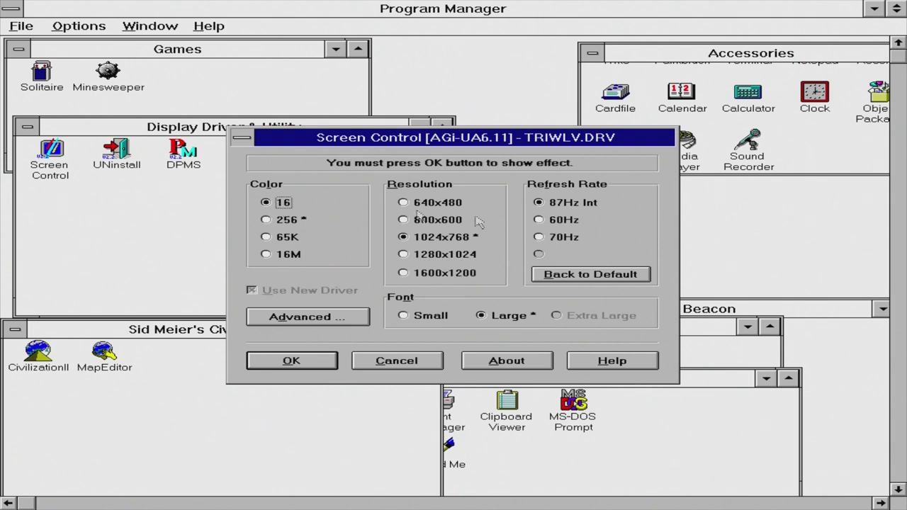
click(423, 275)
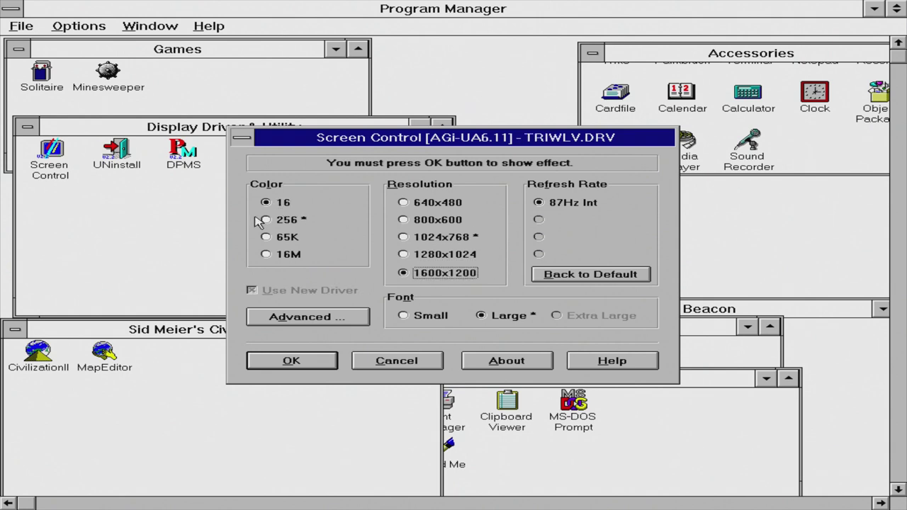
click(280, 221)
click(278, 204)
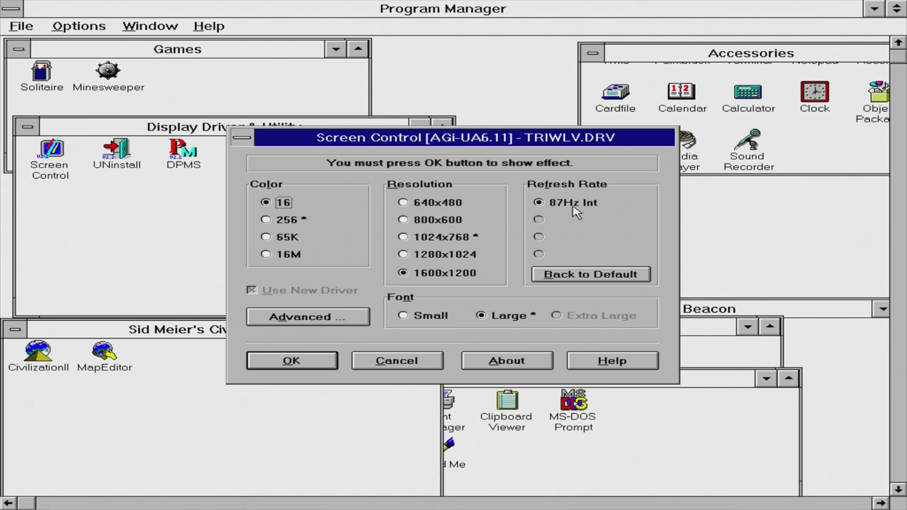
click(404, 203)
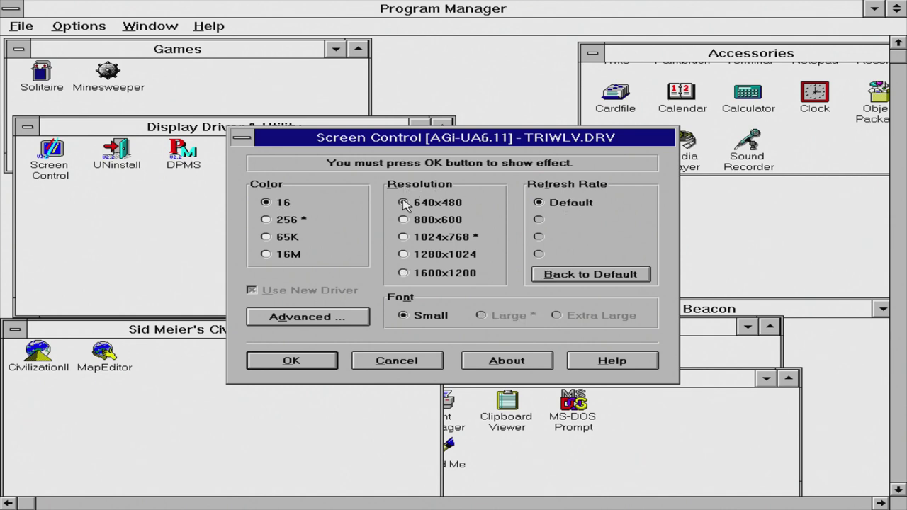
Compare the refresh rates offered at 640x480 with 256 and 16M colors, leaving 256 colors selected
click(302, 221)
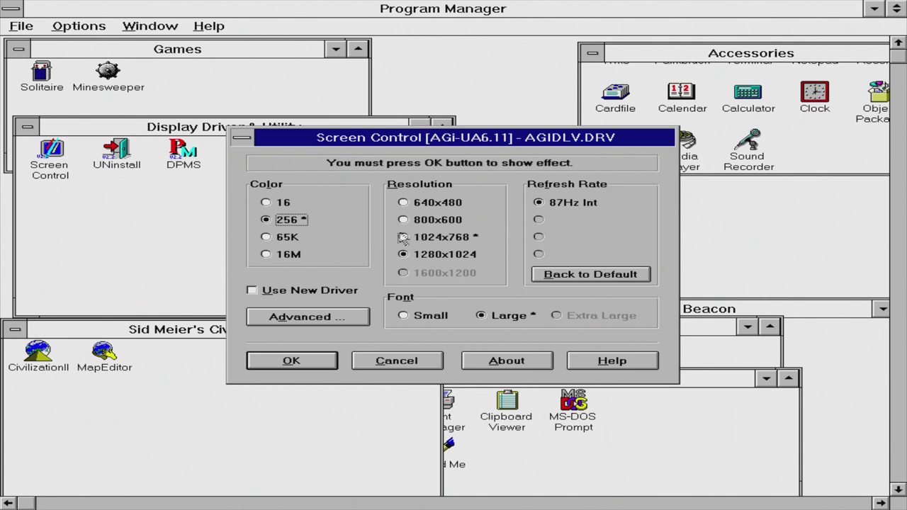
click(405, 203)
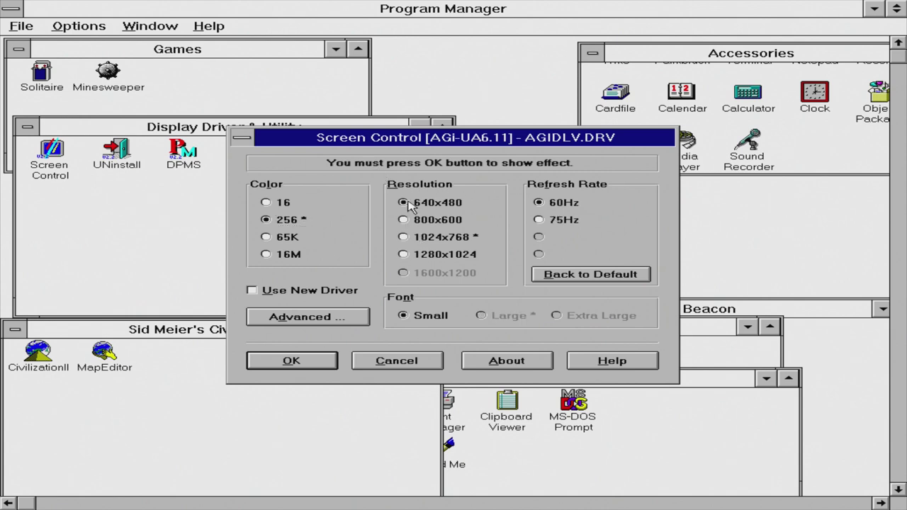
click(270, 256)
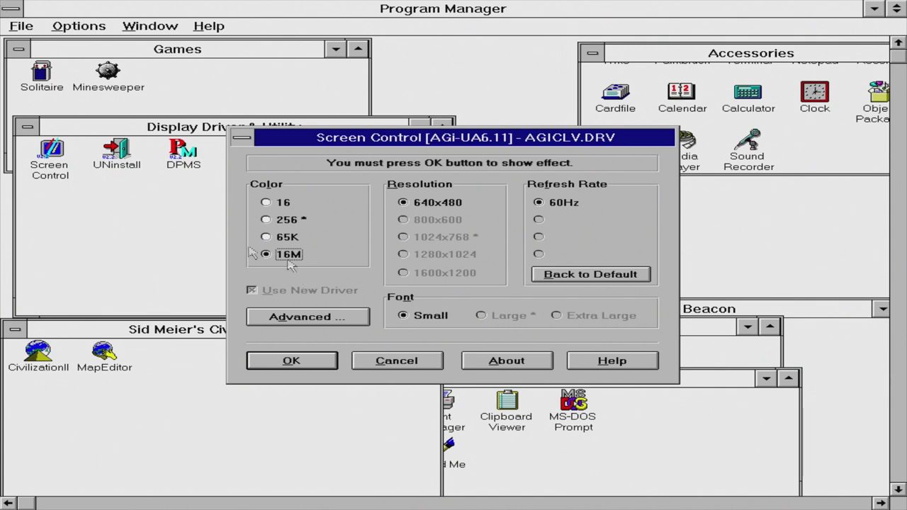
click(273, 222)
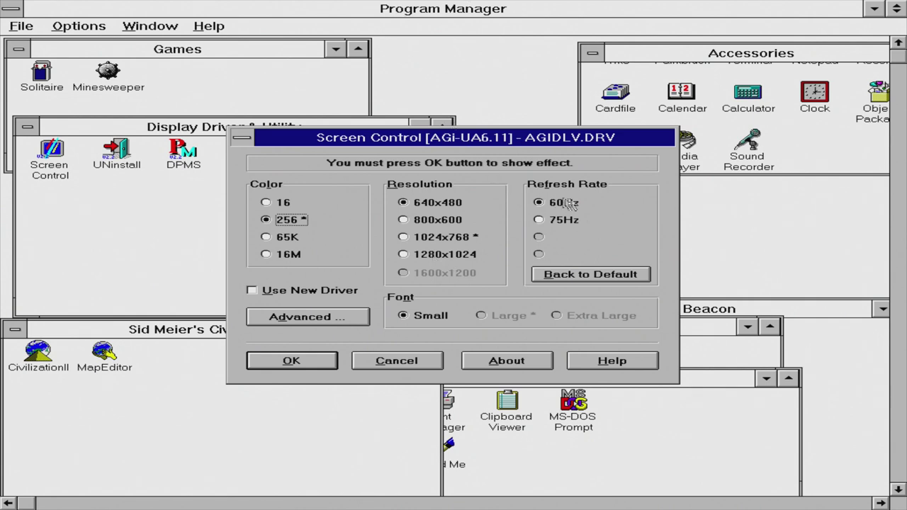
Open the Calculator, clear a test entry and move its window below the Accessories group
double_click(752, 111)
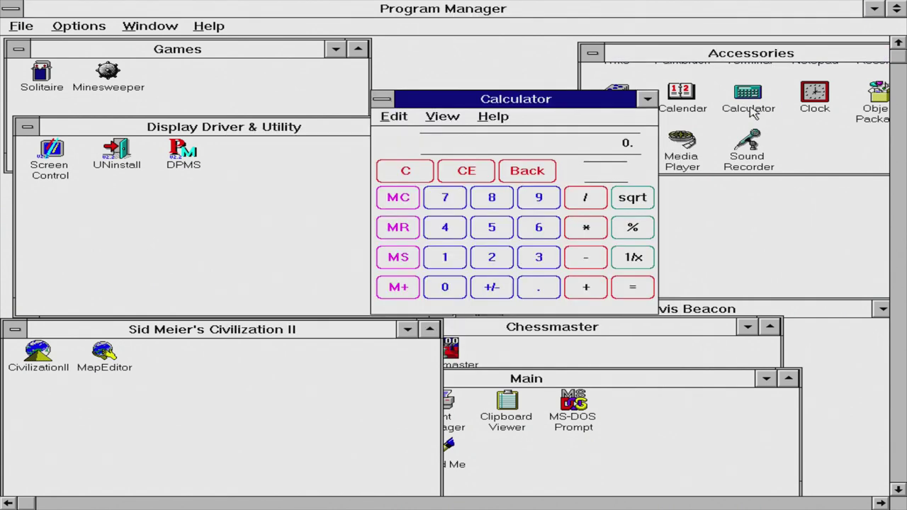
click(492, 257)
click(508, 258)
click(431, 178)
drag(590, 98, 824, 241)
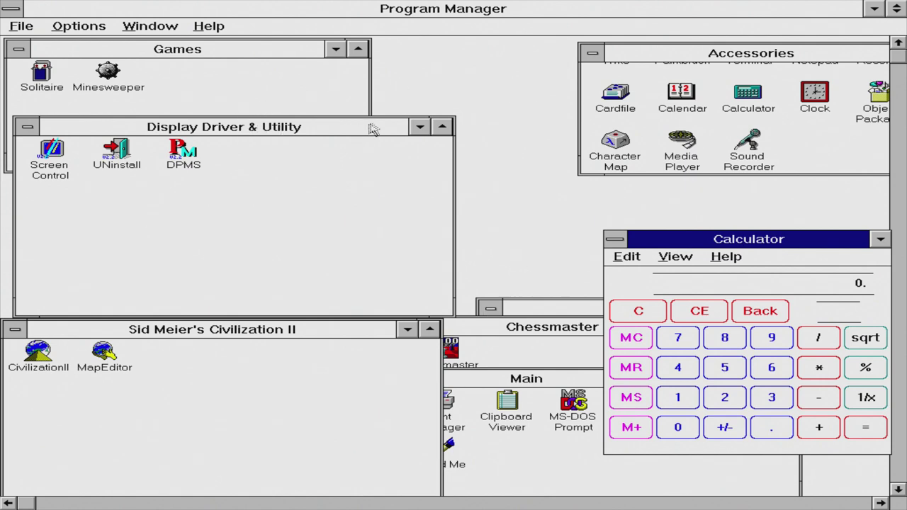
Minimize the Display Driver & Utility group and move the Chessmaster group window up over the Accessories group's lower edge
click(418, 127)
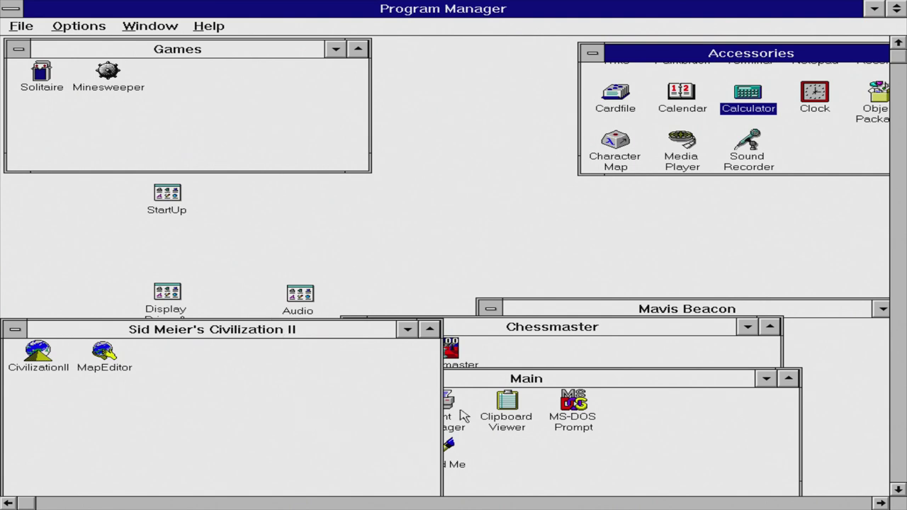
click(593, 327)
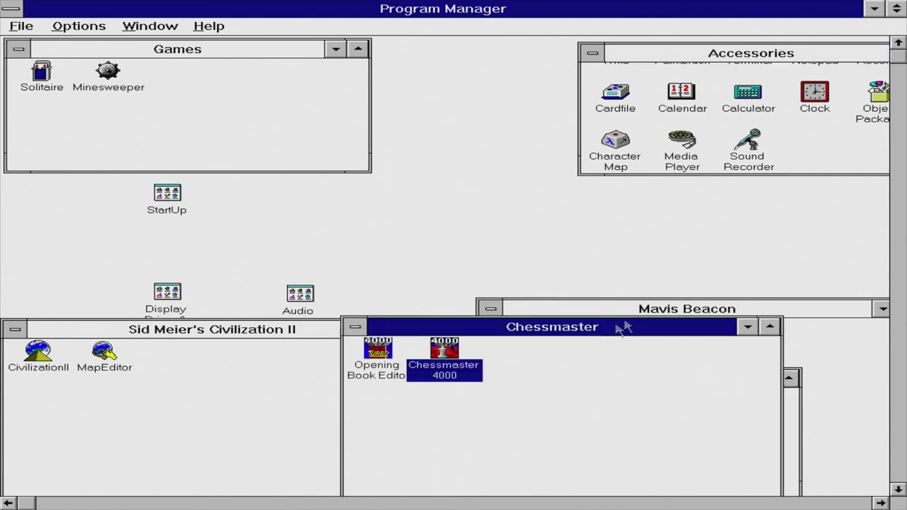
drag(626, 325, 761, 166)
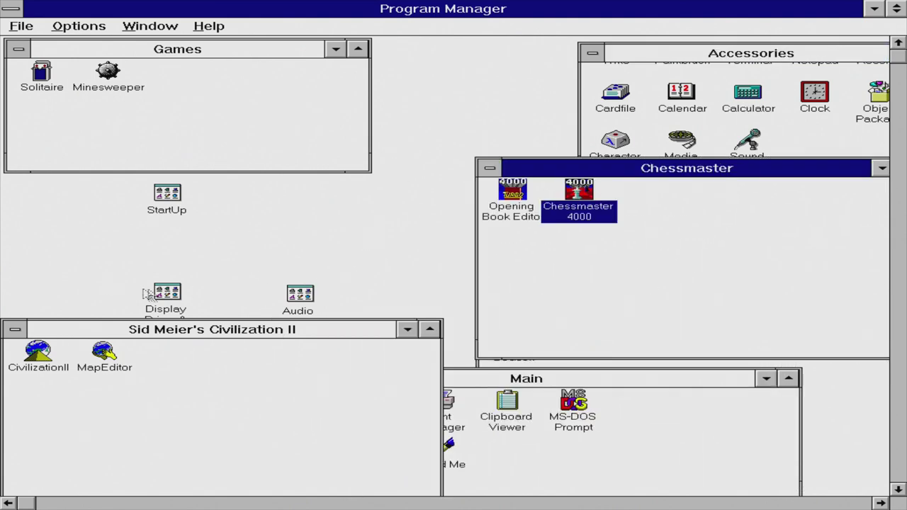
Reopen Screen Control from the Display Driver & Utility group, show its advanced options and select 65K colors
double_click(155, 294)
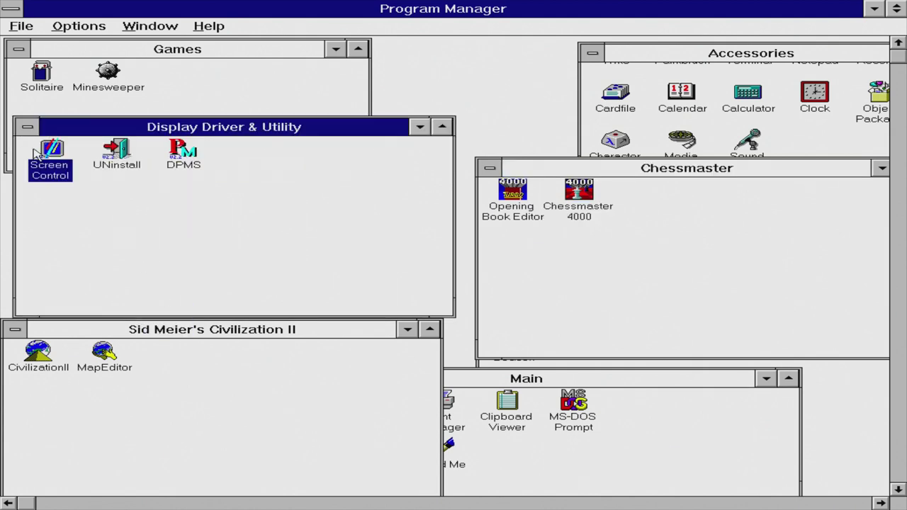
double_click(53, 167)
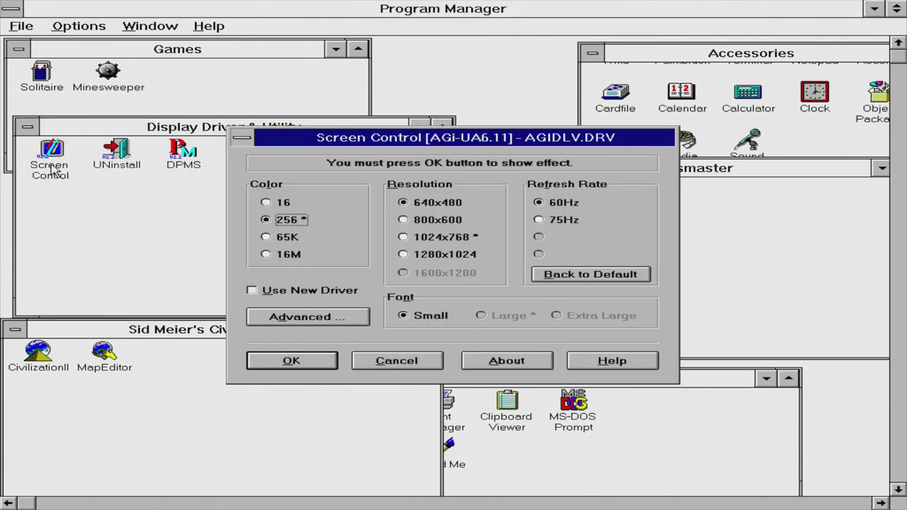
click(336, 317)
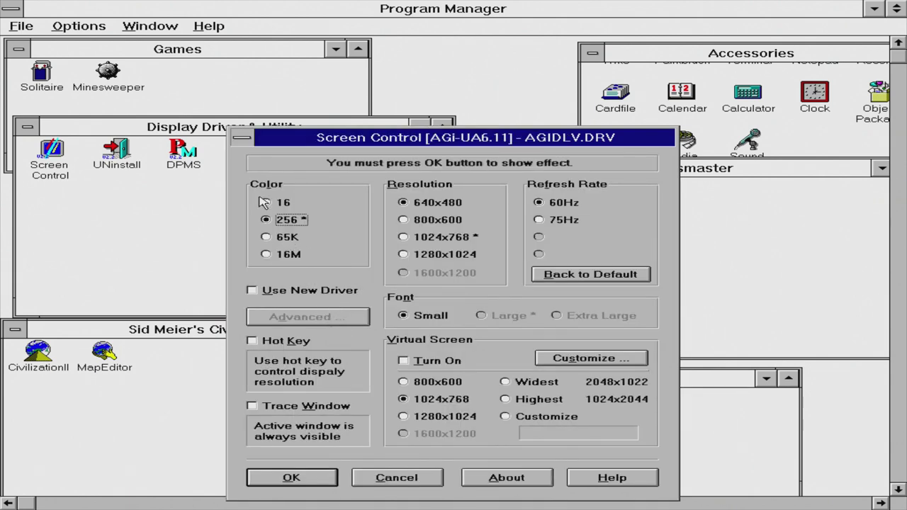
click(266, 237)
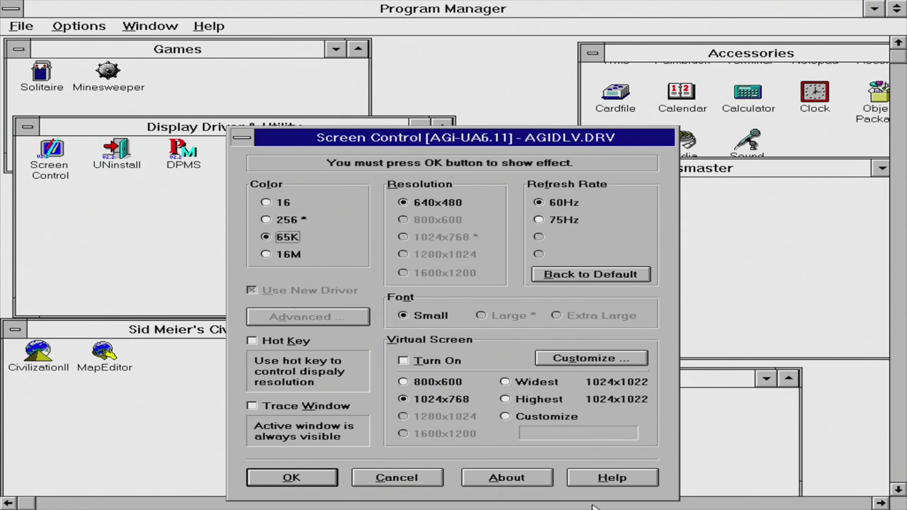
View the display driver setup's version information and try to apply 65K colors at 640x480, cancelling the driver setup
click(500, 479)
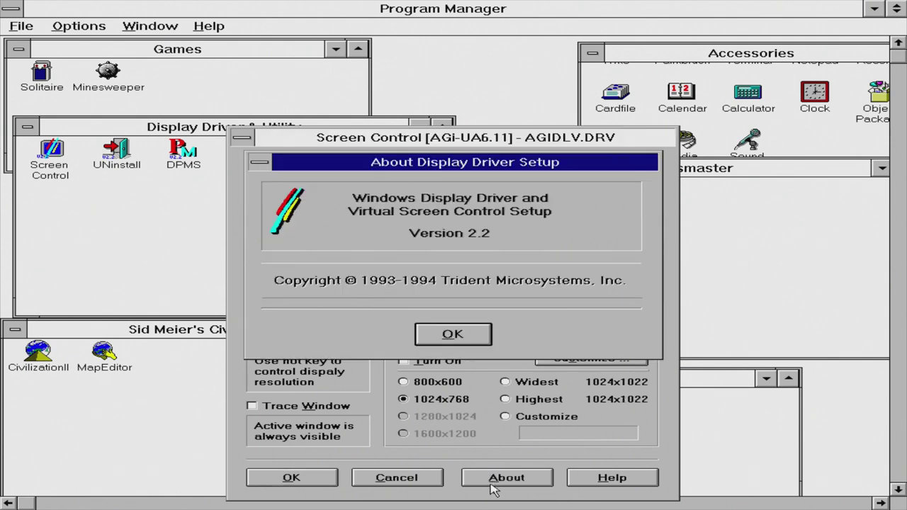
click(441, 340)
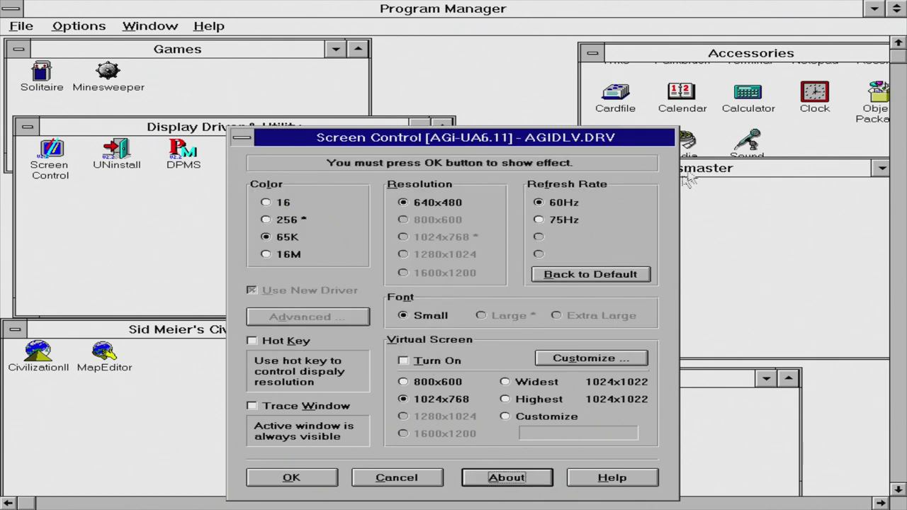
click(305, 478)
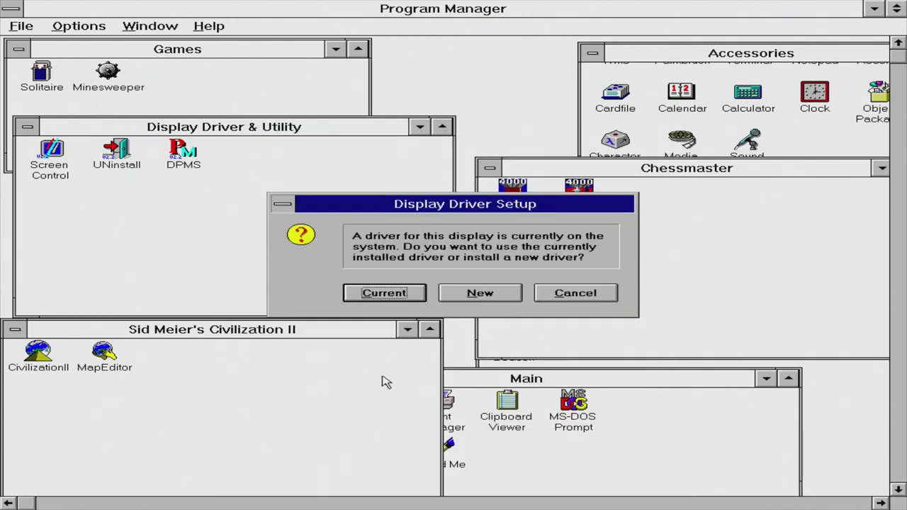
click(569, 295)
click(418, 358)
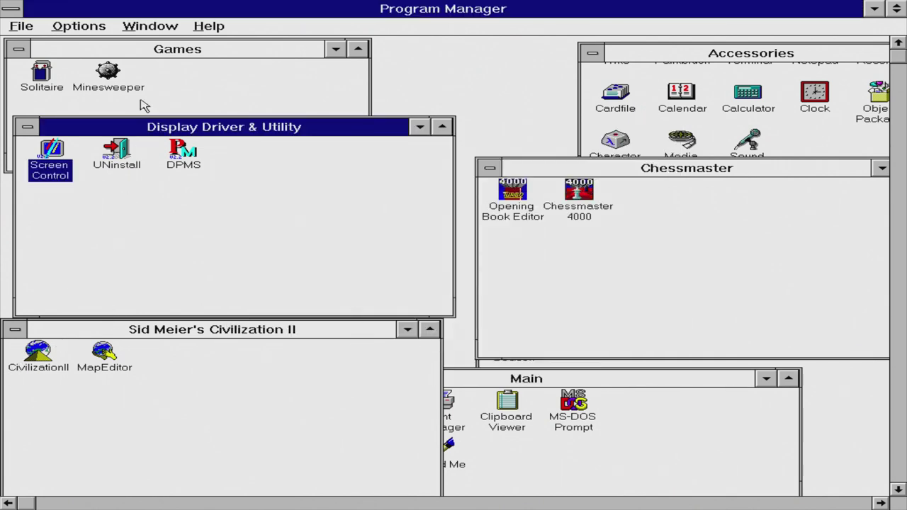
Open Solitaire from the Games group to view it and close it again
double_click(41, 79)
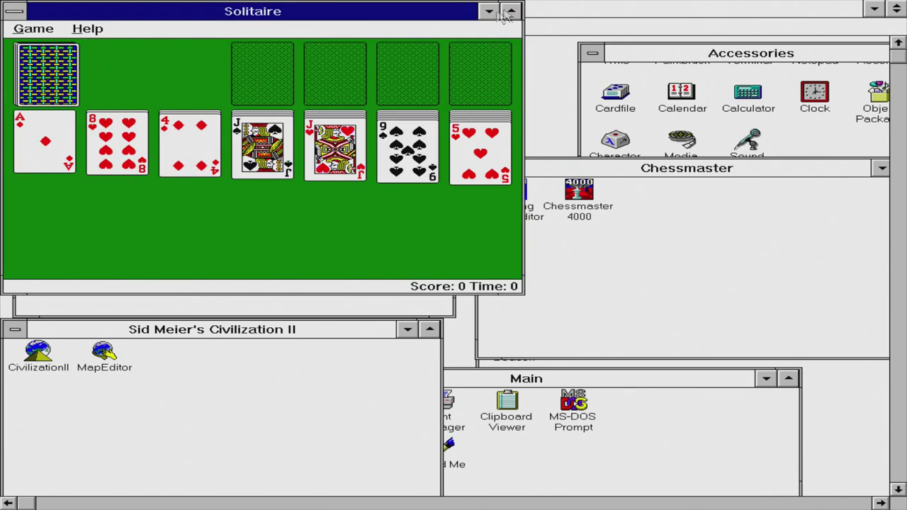
click(14, 11)
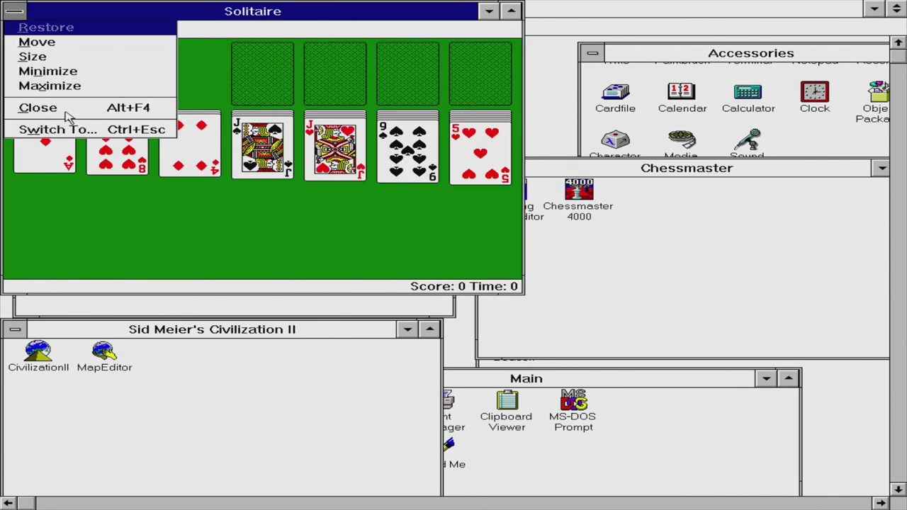
click(65, 114)
Open Minesweeper, move its window below the Games group and uncover two adjacent squares near the board's middle
double_click(124, 89)
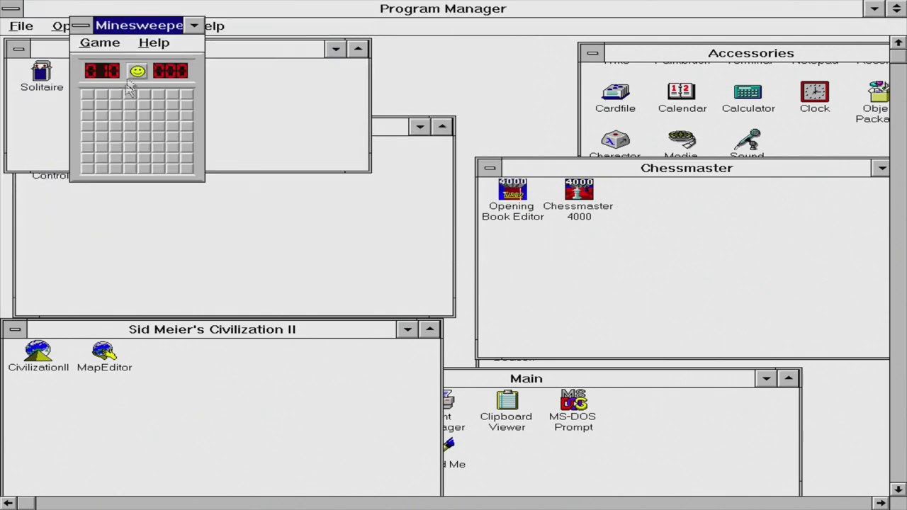
drag(137, 26, 348, 252)
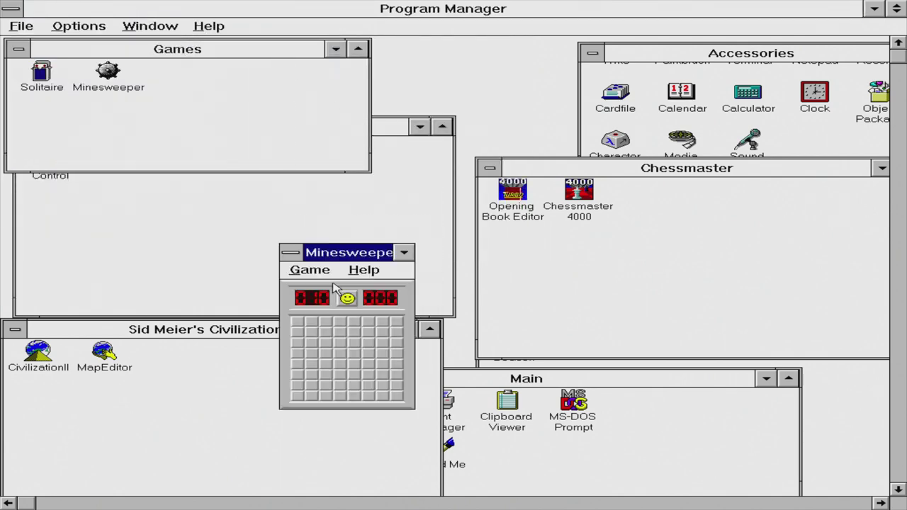
click(352, 354)
click(354, 364)
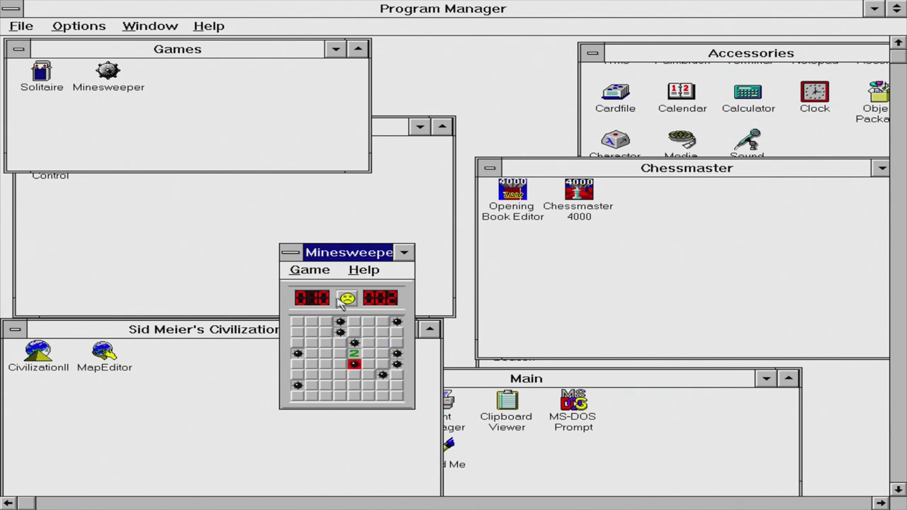
Start a new Minesweeper game, uncover a square in the upper half and one in the last row, and close Minesweeper
click(320, 270)
click(325, 285)
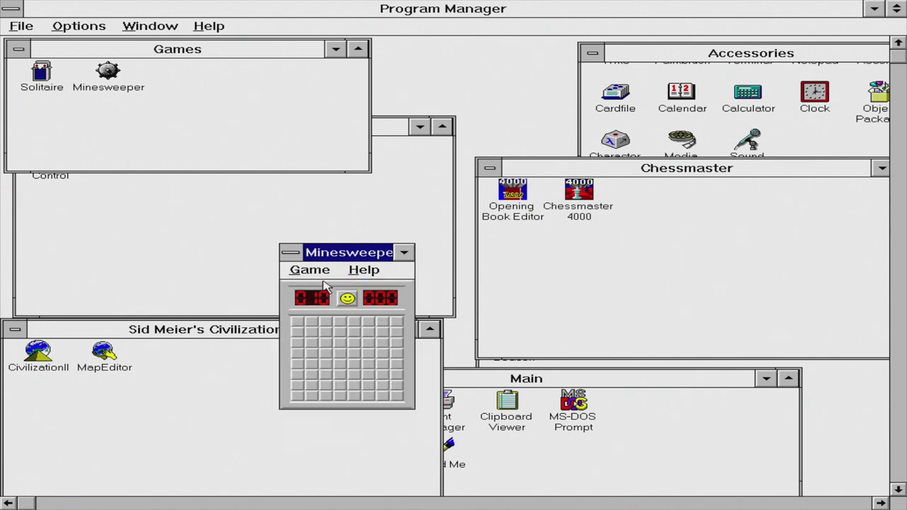
click(328, 338)
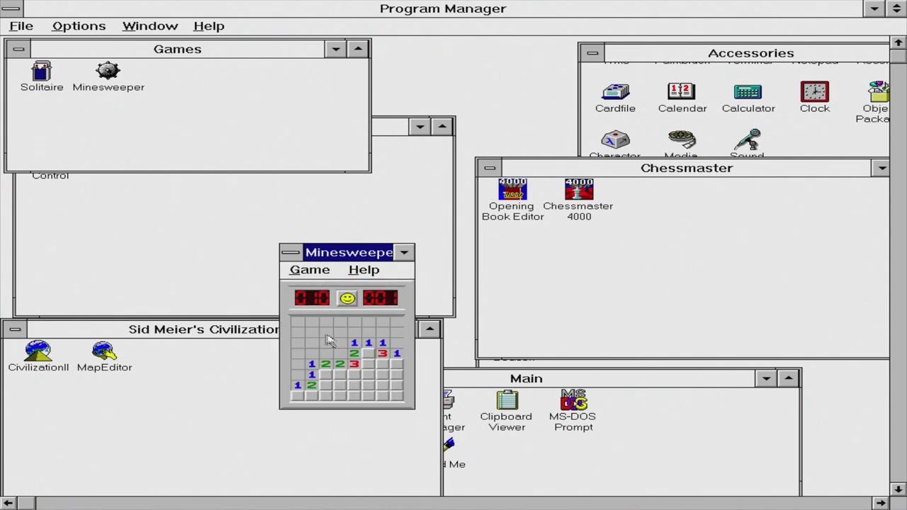
click(384, 397)
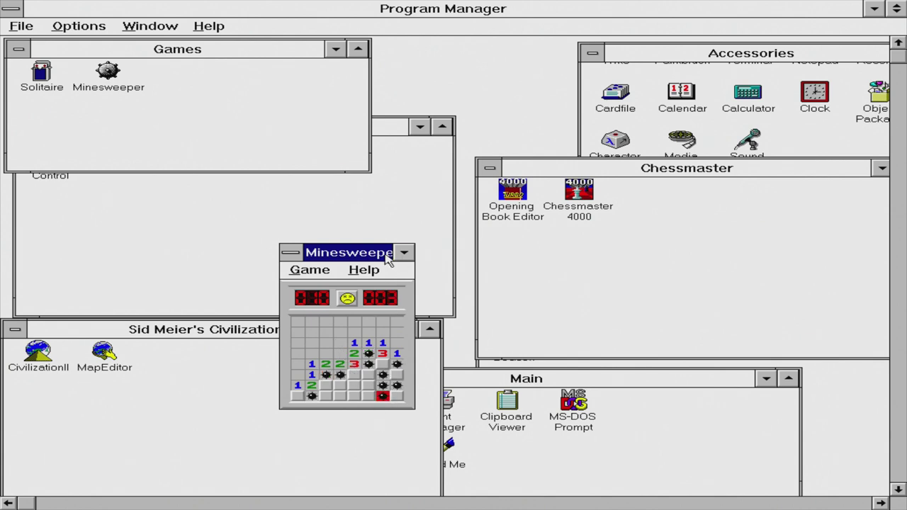
double_click(290, 254)
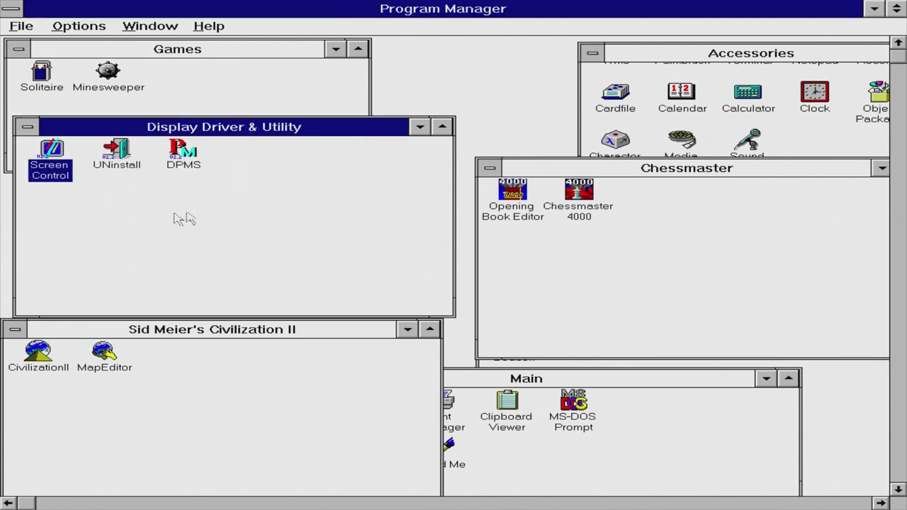
Launch Civilization II from its program group and start a new game with a Large (75x120 squares) world
click(37, 356)
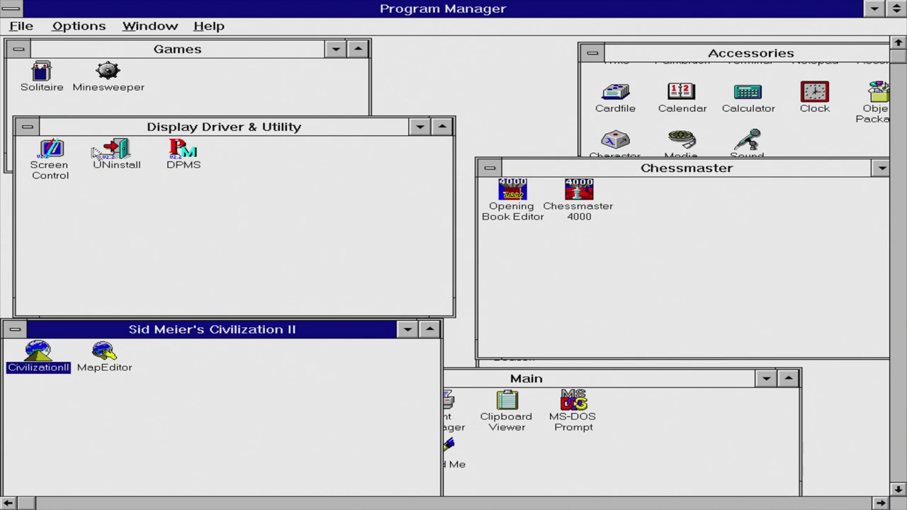
click(62, 160)
click(38, 361)
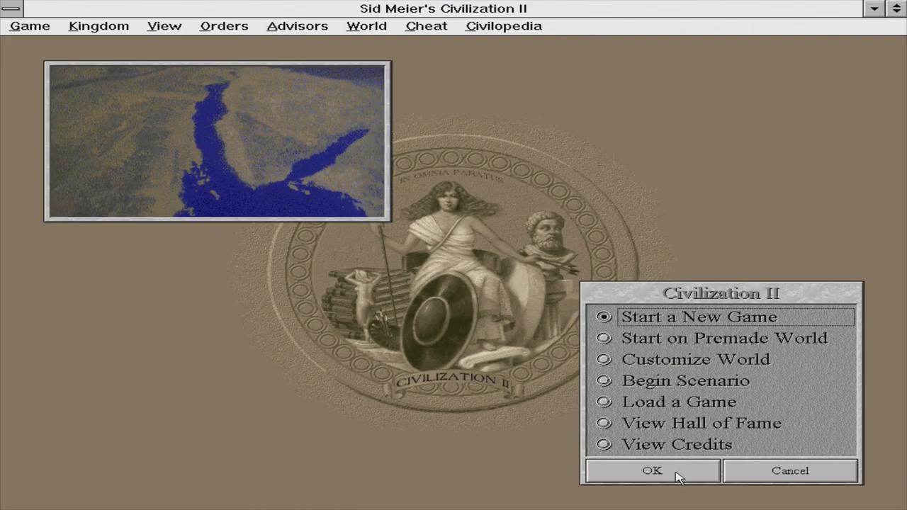
click(675, 473)
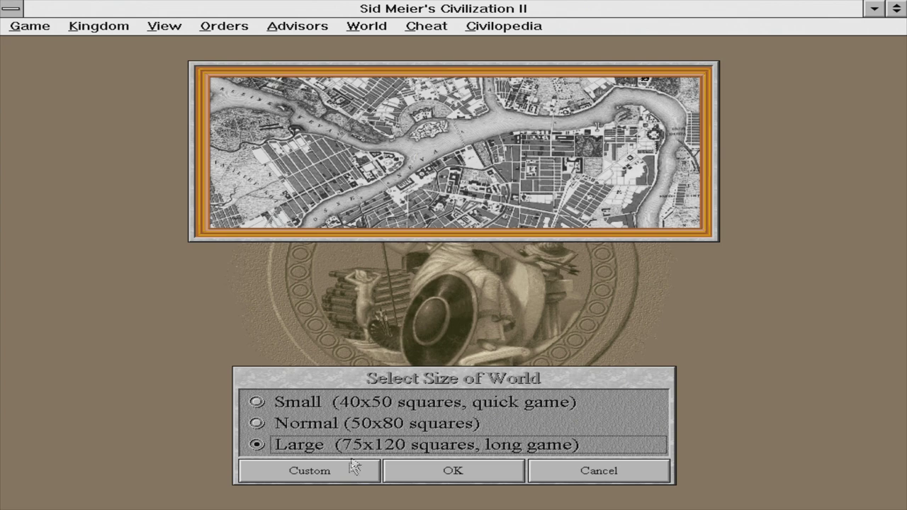
click(410, 473)
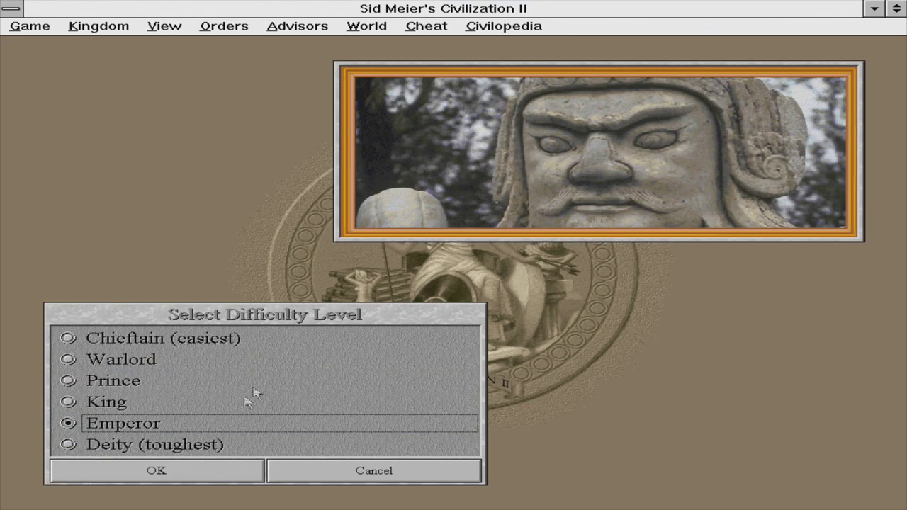
Set the new game to Emperor difficulty, 7 Civilizations, Roving Bands barbarian activity and Standard Rules
click(177, 475)
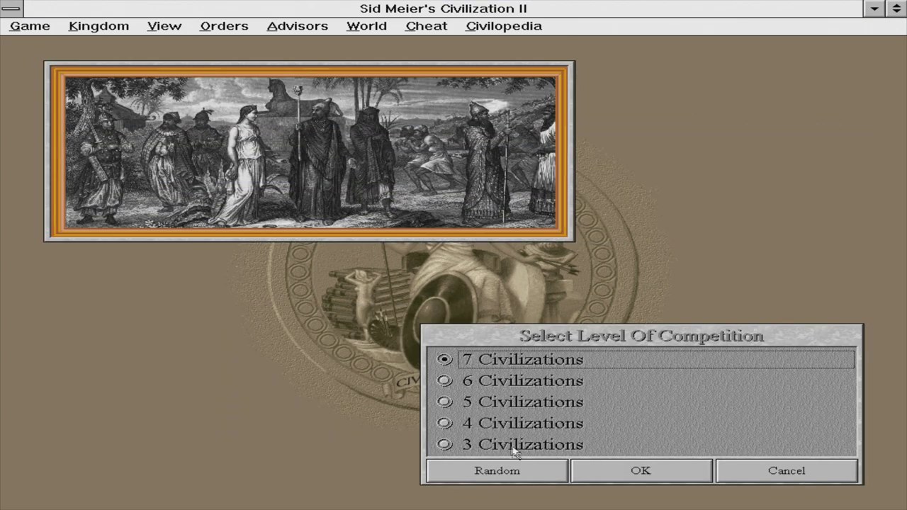
click(622, 474)
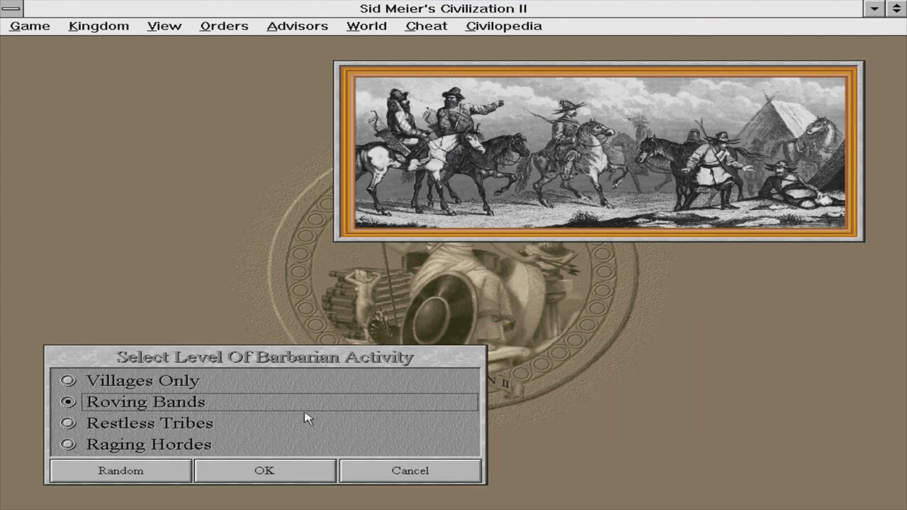
click(276, 475)
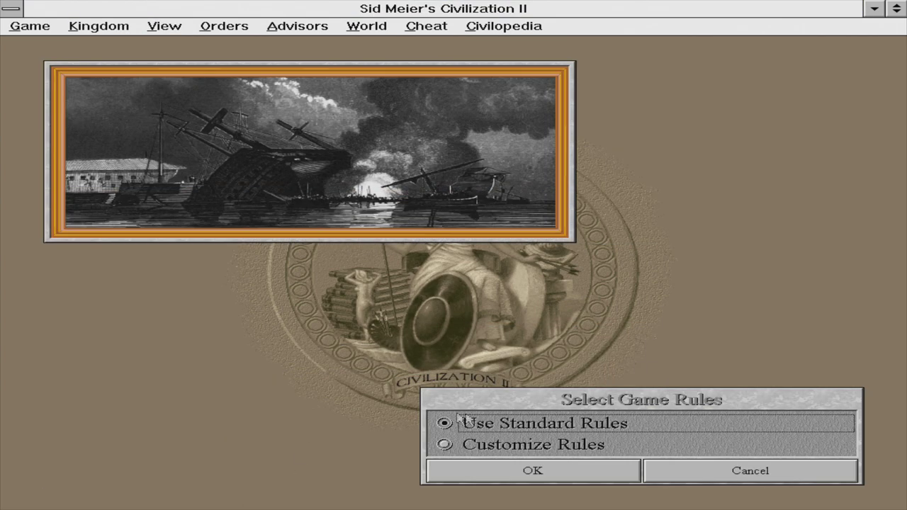
click(517, 473)
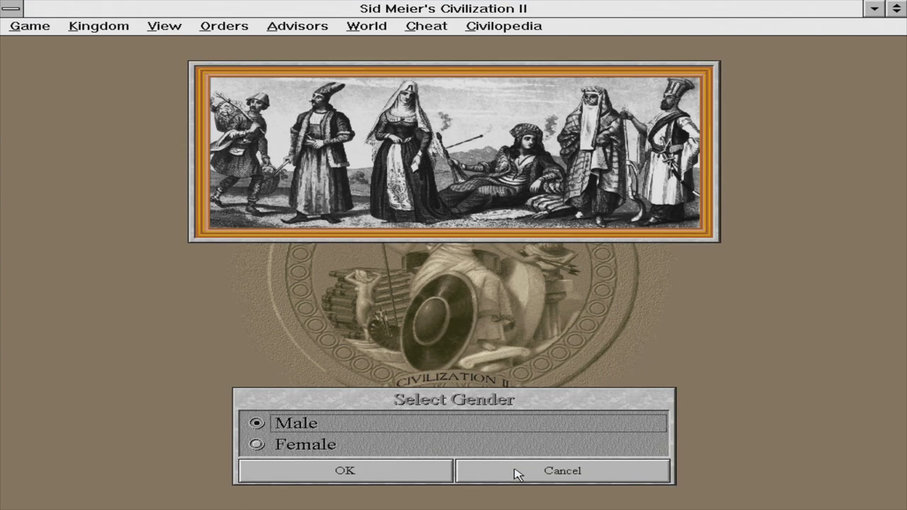
Choose the Male gender, the Americans tribe and the Classical Forum city style, and begin the game
click(398, 476)
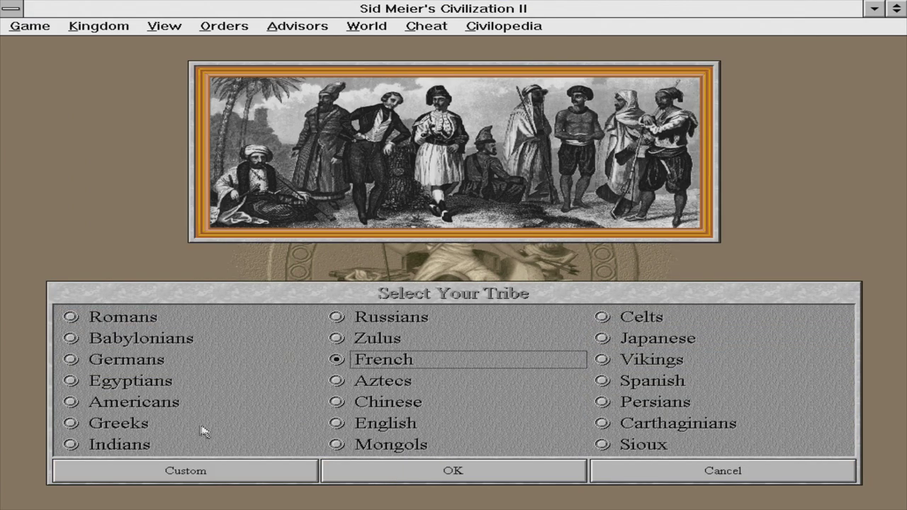
click(160, 411)
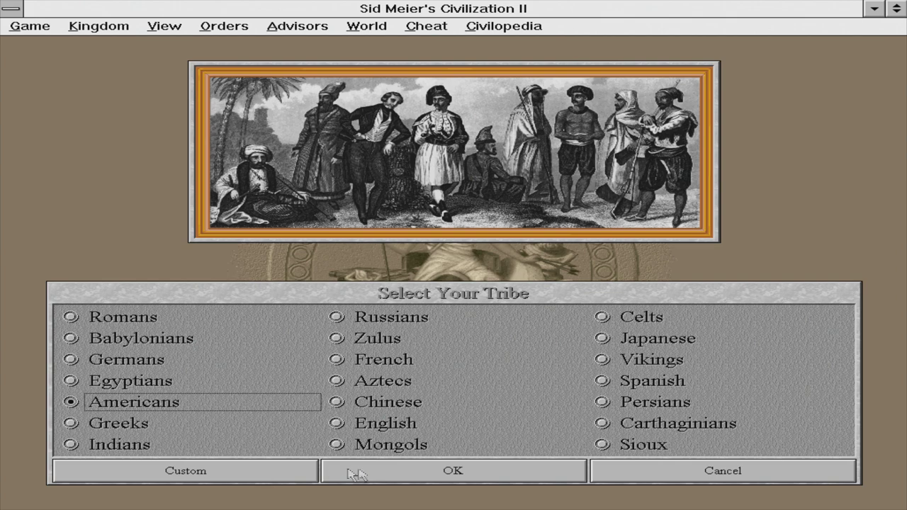
click(379, 474)
click(379, 475)
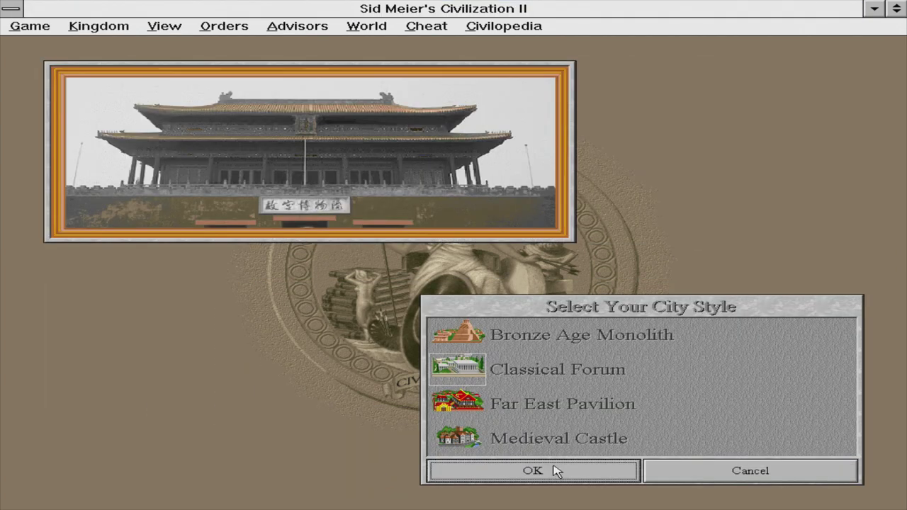
click(547, 471)
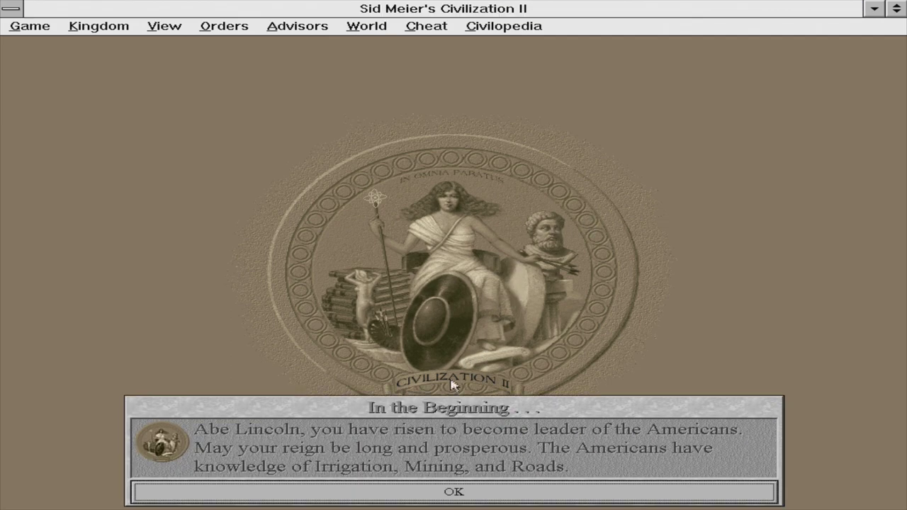
click(434, 498)
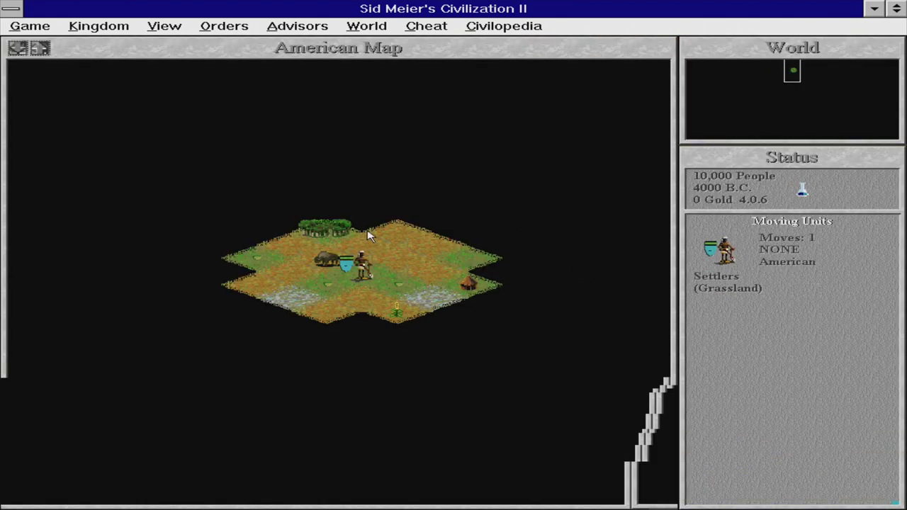
Found a city with the Settlers on their starting square, accepting the suggested name, and close the city window
key(b)
click(379, 281)
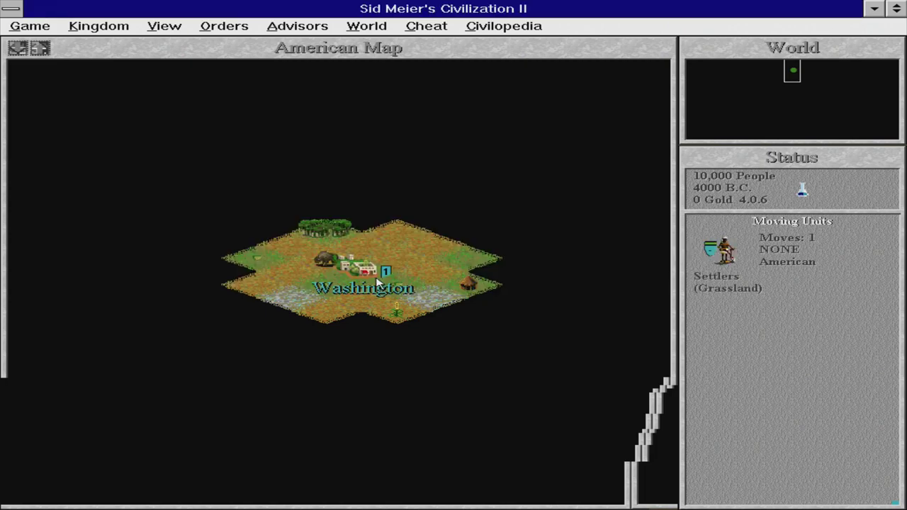
click(419, 336)
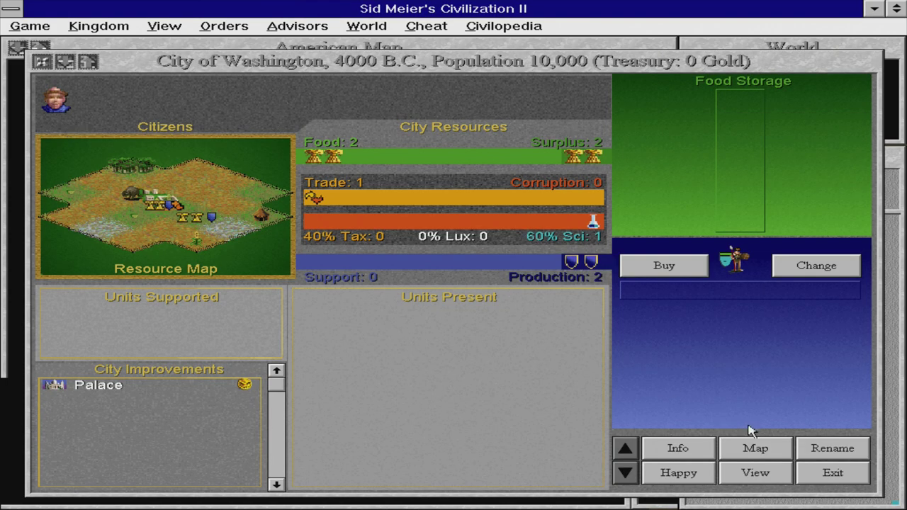
click(832, 473)
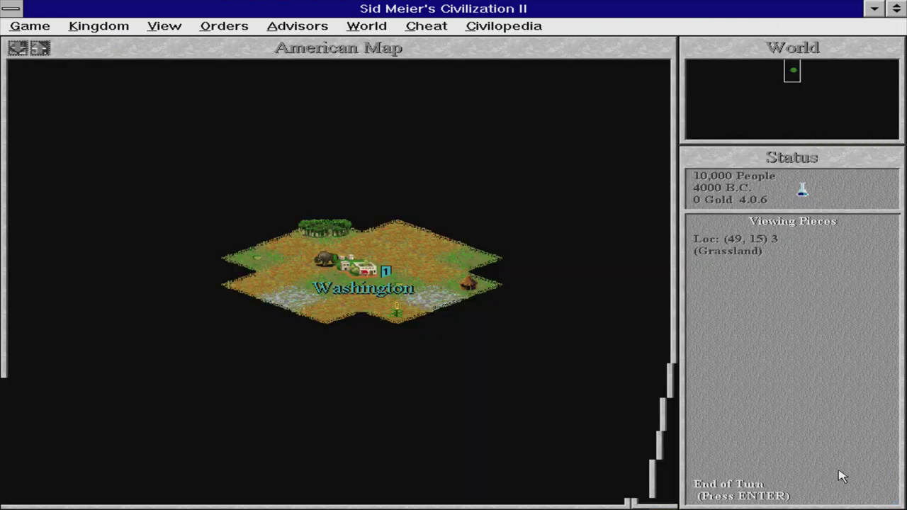
Quit Civilization II and confirm leaving the game to return to Program Manager
click(41, 26)
click(53, 168)
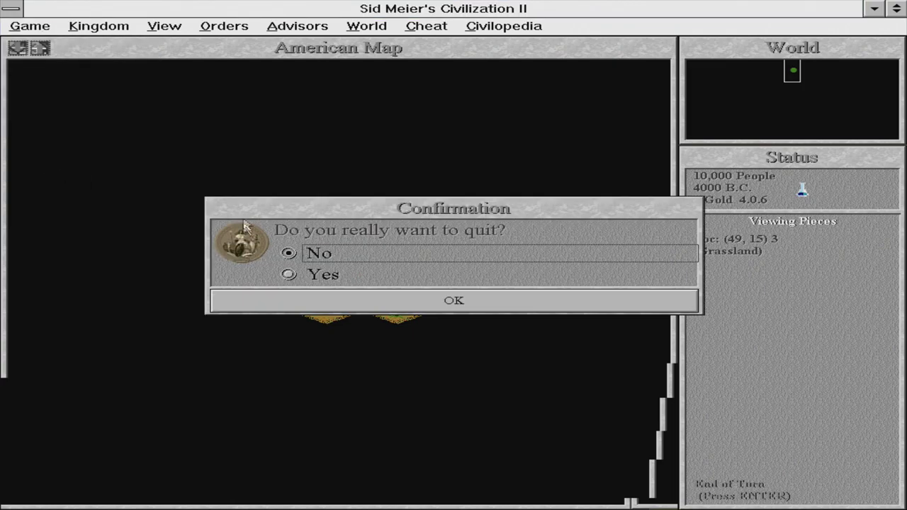
click(344, 279)
click(344, 303)
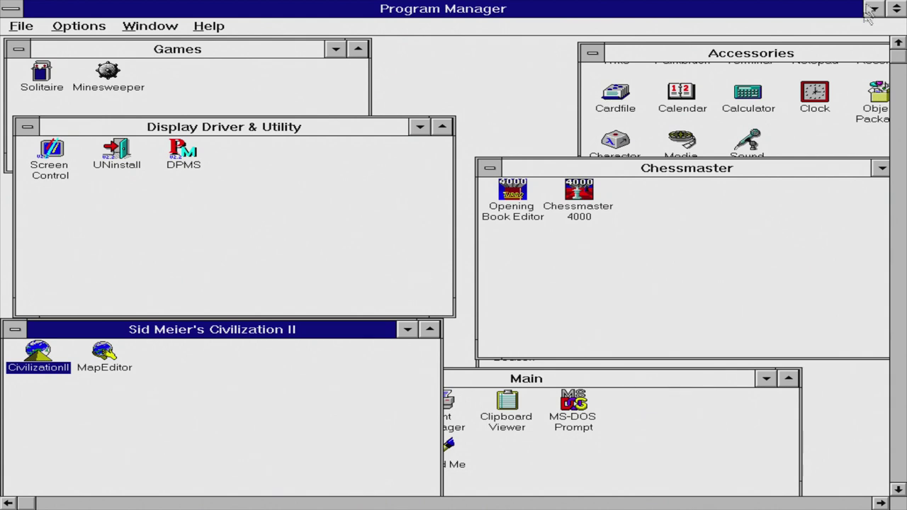
Open Clock from the Accessories group and switch it to the Analog display
double_click(828, 98)
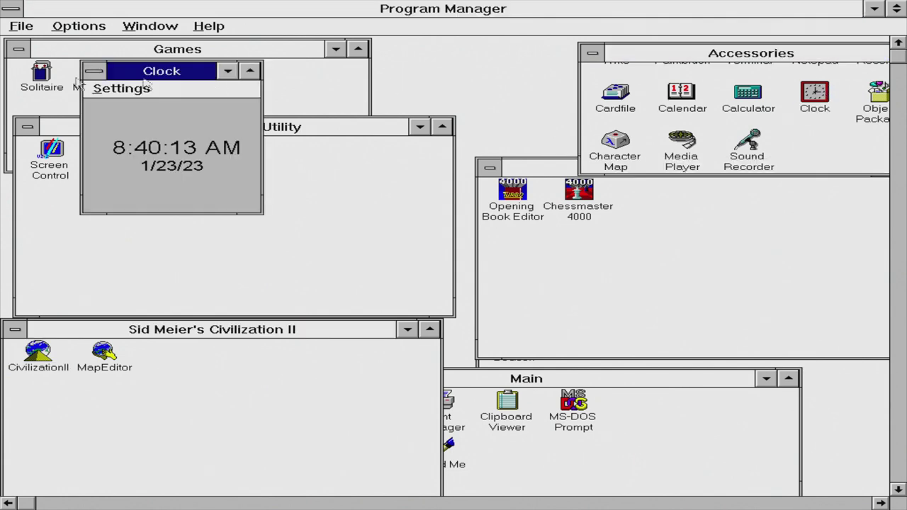
click(94, 71)
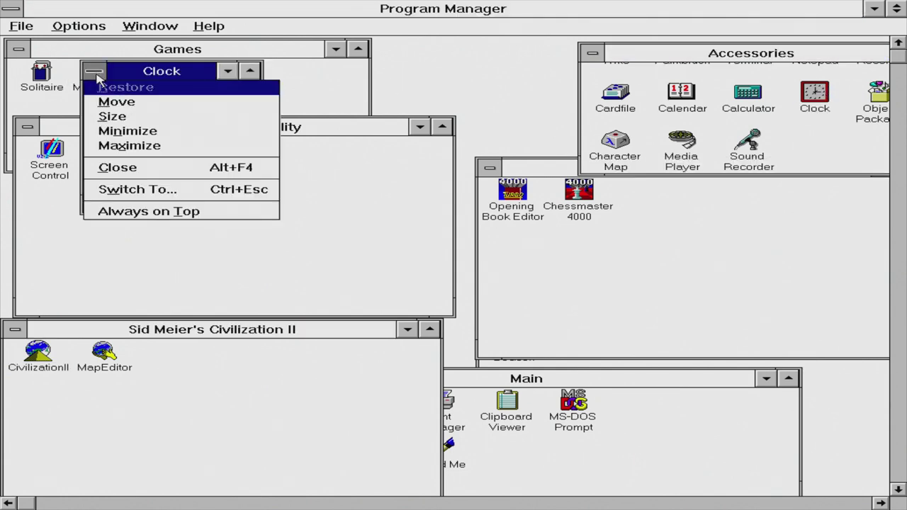
click(199, 71)
click(101, 88)
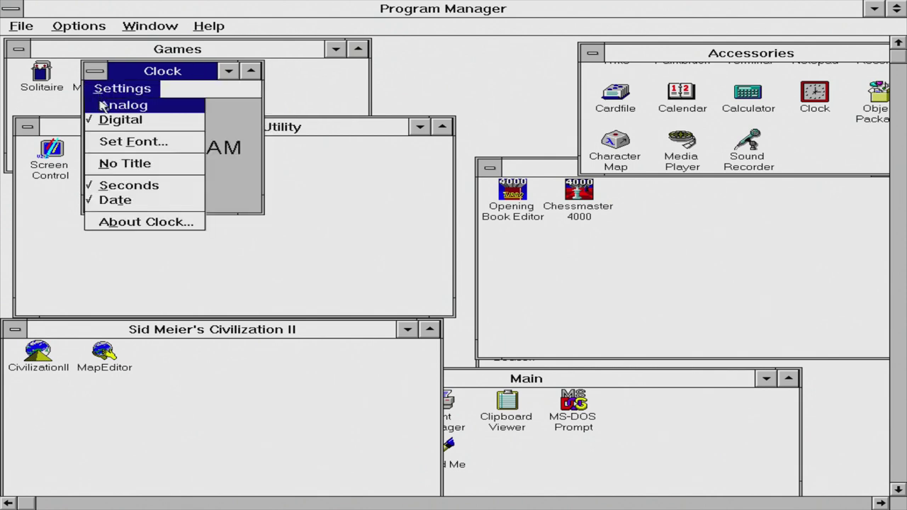
click(104, 106)
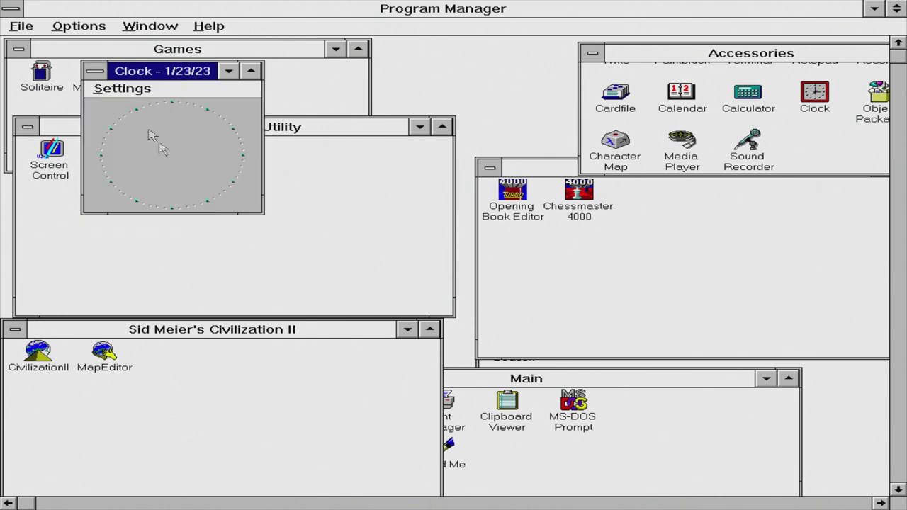
Turn off the date in Clock, switch it back to the Digital display and close it
click(129, 90)
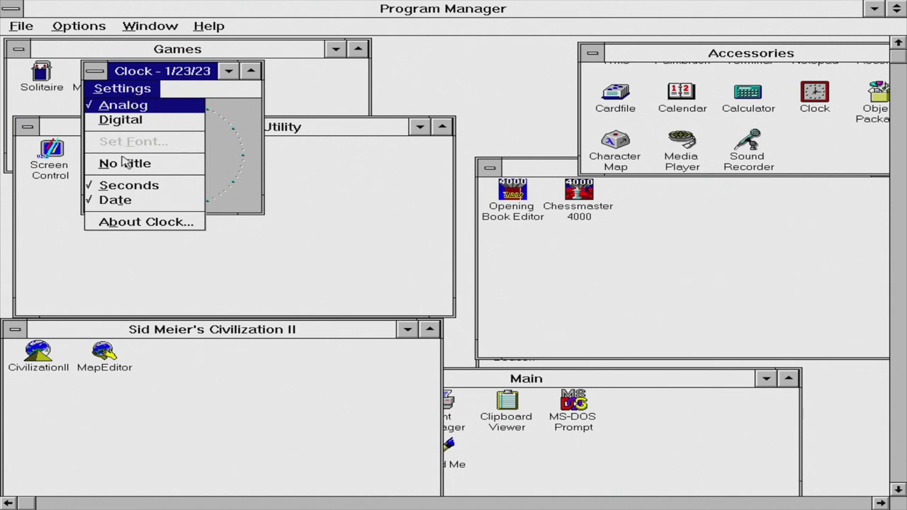
click(117, 203)
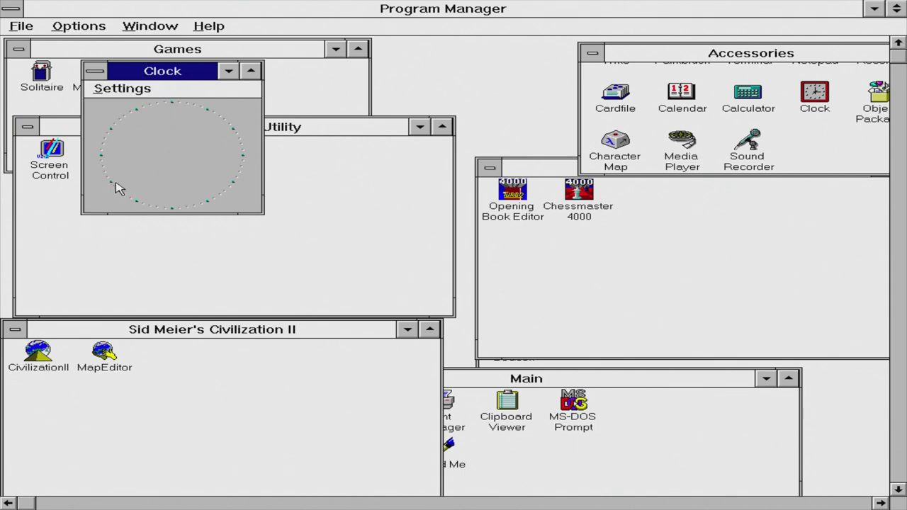
click(123, 91)
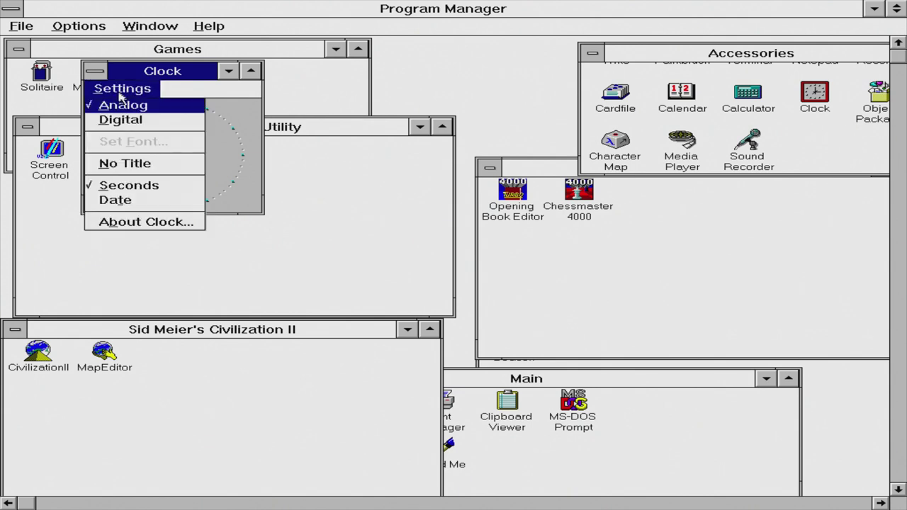
click(119, 122)
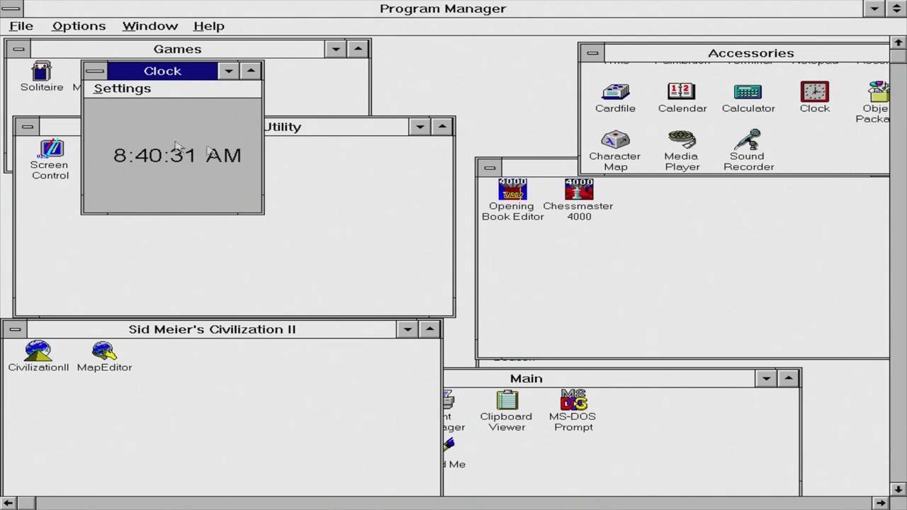
drag(101, 75, 103, 75)
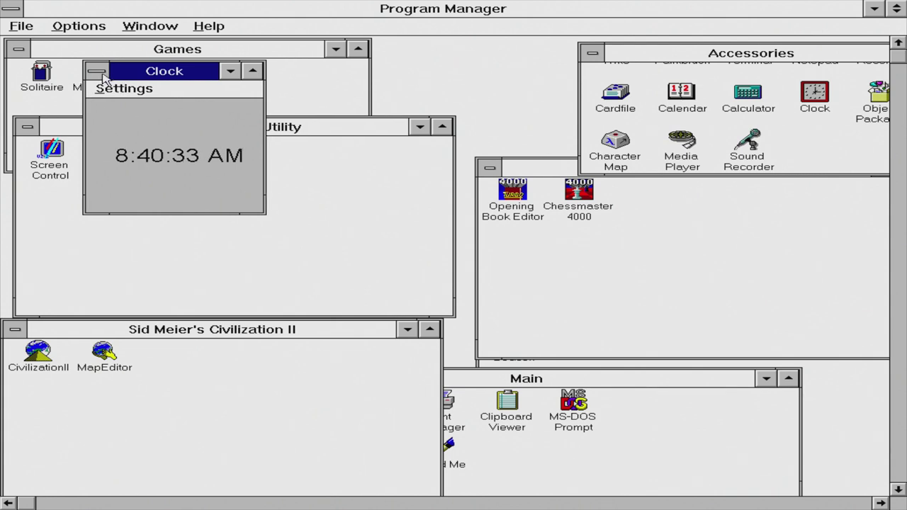
click(100, 74)
click(124, 169)
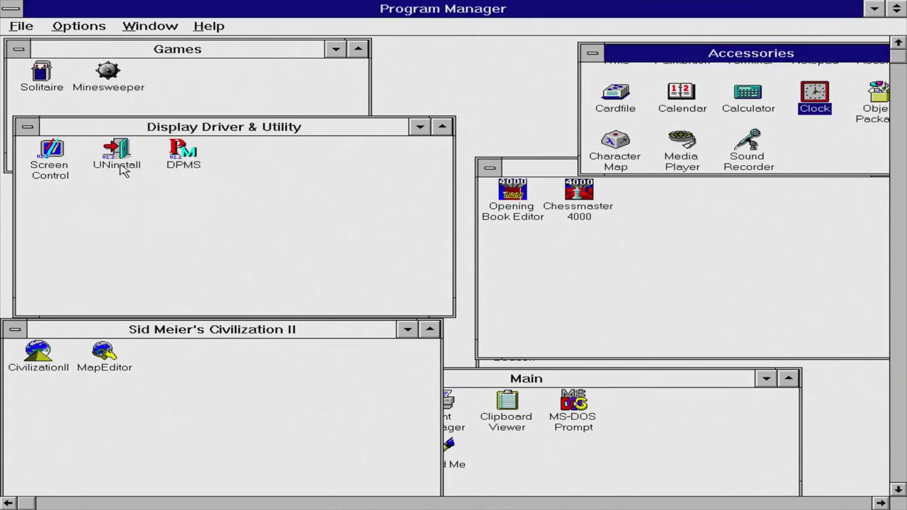
Exit Windows from Program Manager and confirm ending the session
click(17, 27)
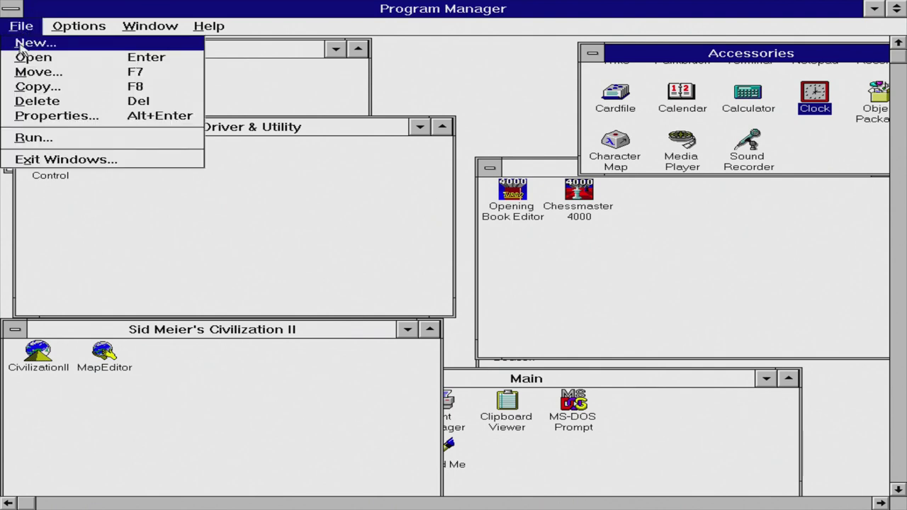
click(765, 235)
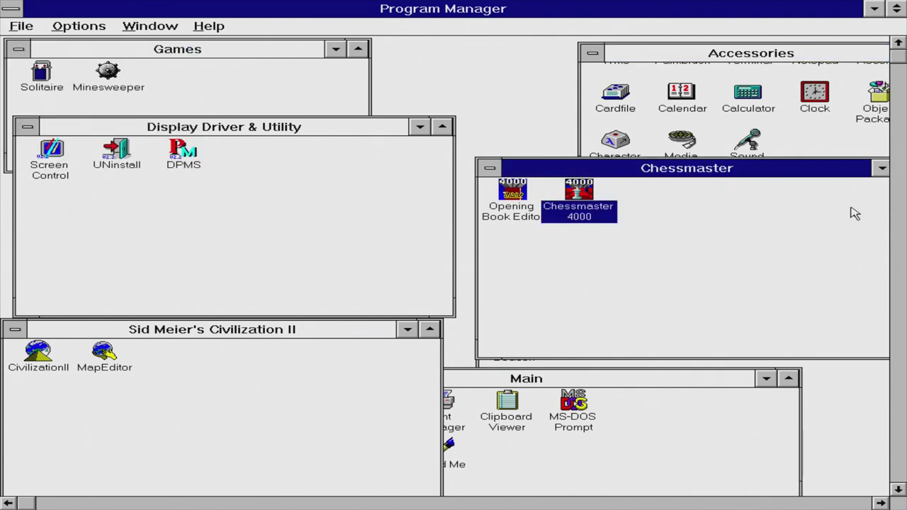
click(9, 27)
click(84, 160)
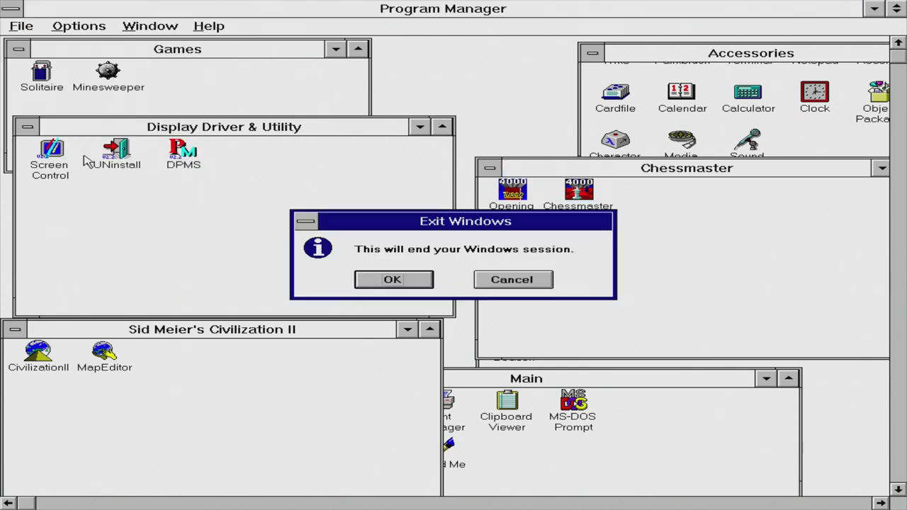
click(422, 281)
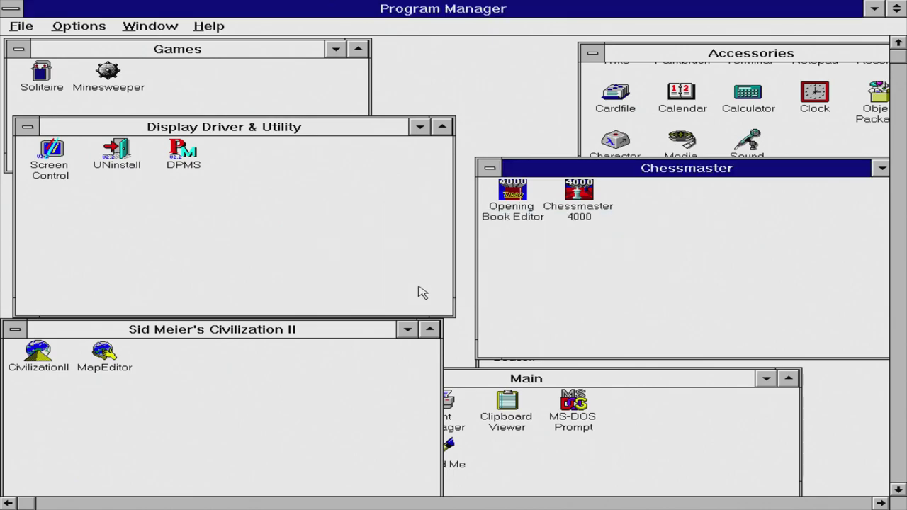